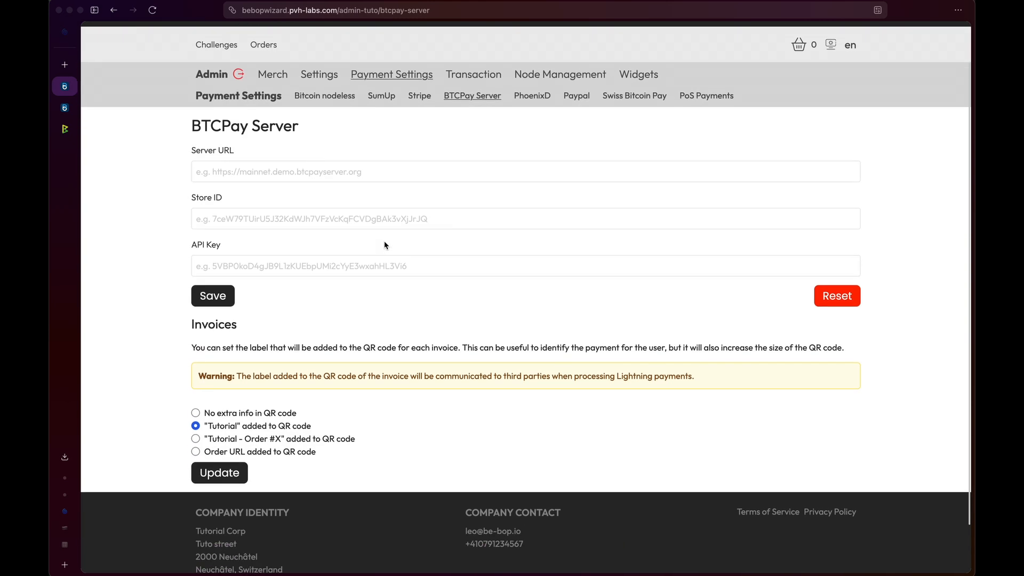
- Check the empty Server URL, Store ID and API Key fields, then switch to the BTCPay dashboard
left_click(255, 174)
left_click(255, 218)
left_click(255, 257)
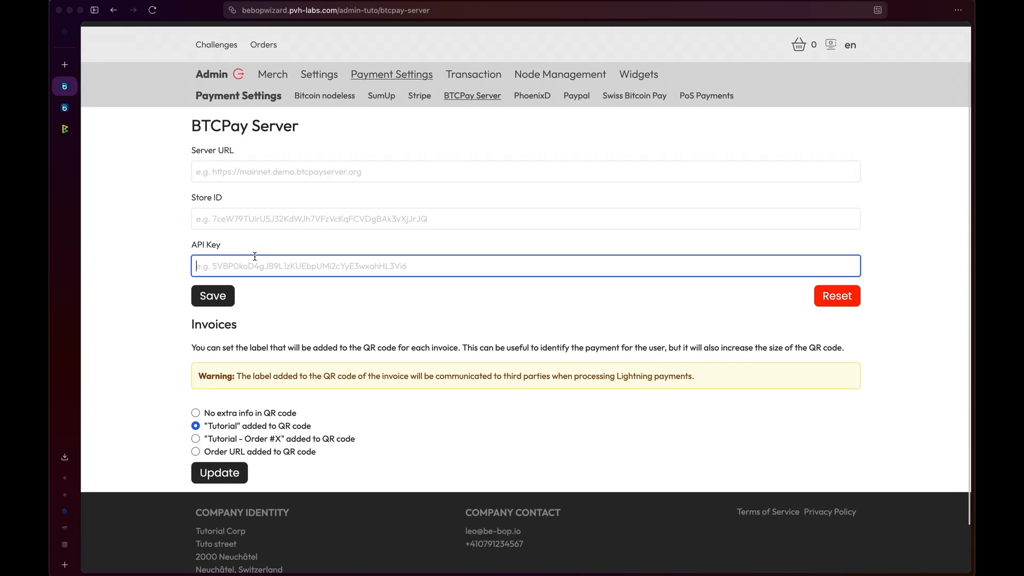
left_click(266, 175)
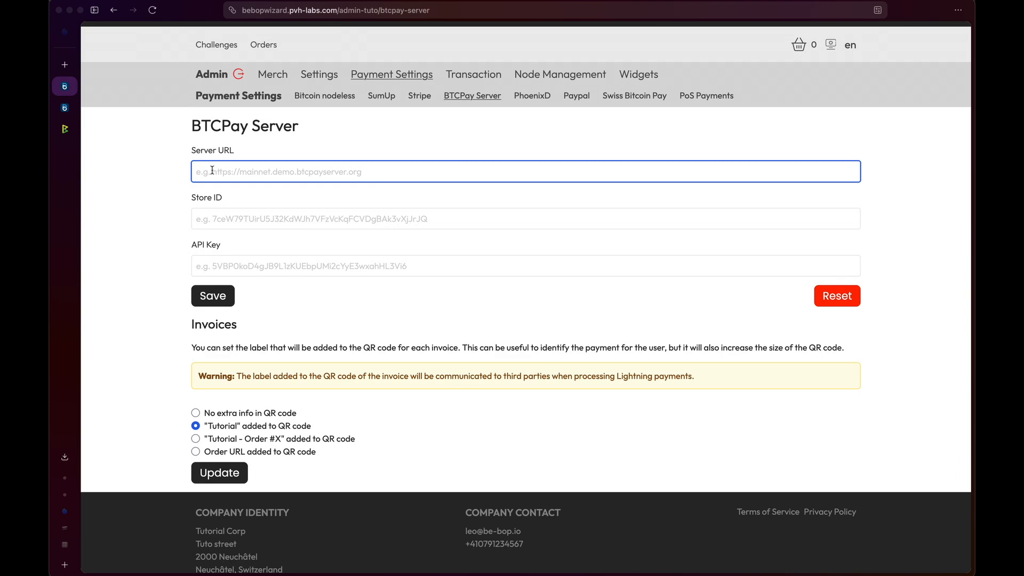
left_click(64, 129)
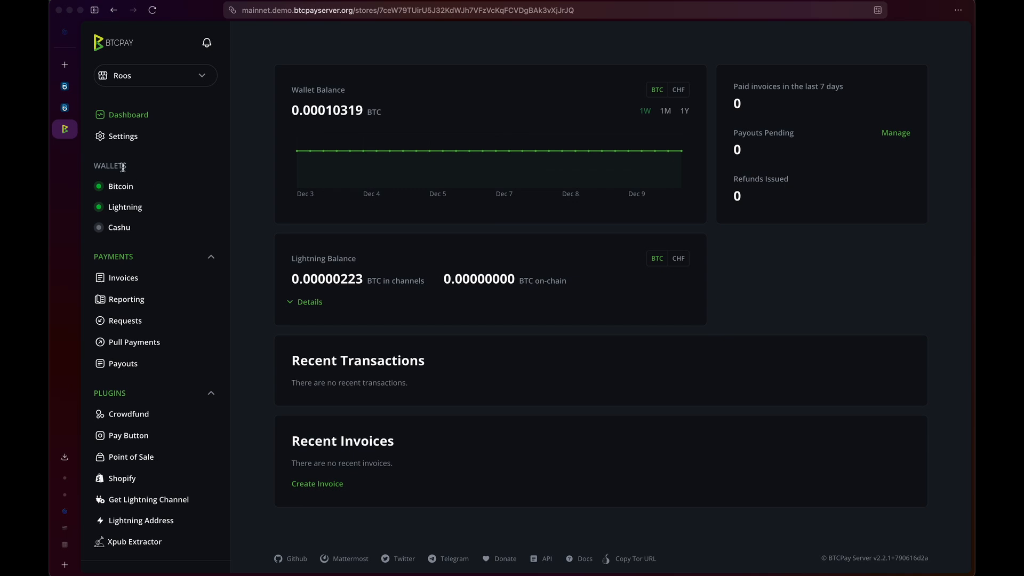
left_click(73, 89)
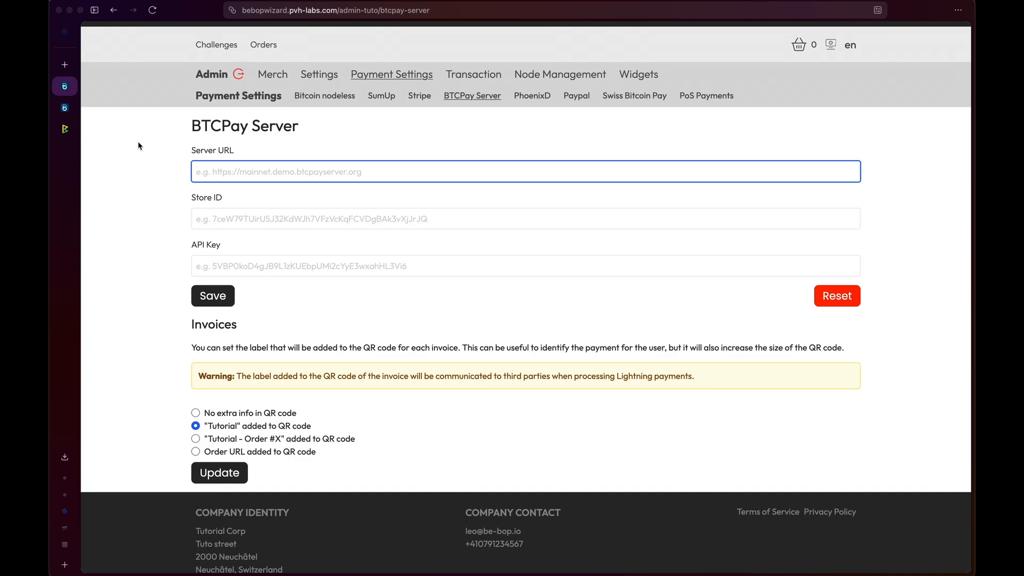
left_click(64, 129)
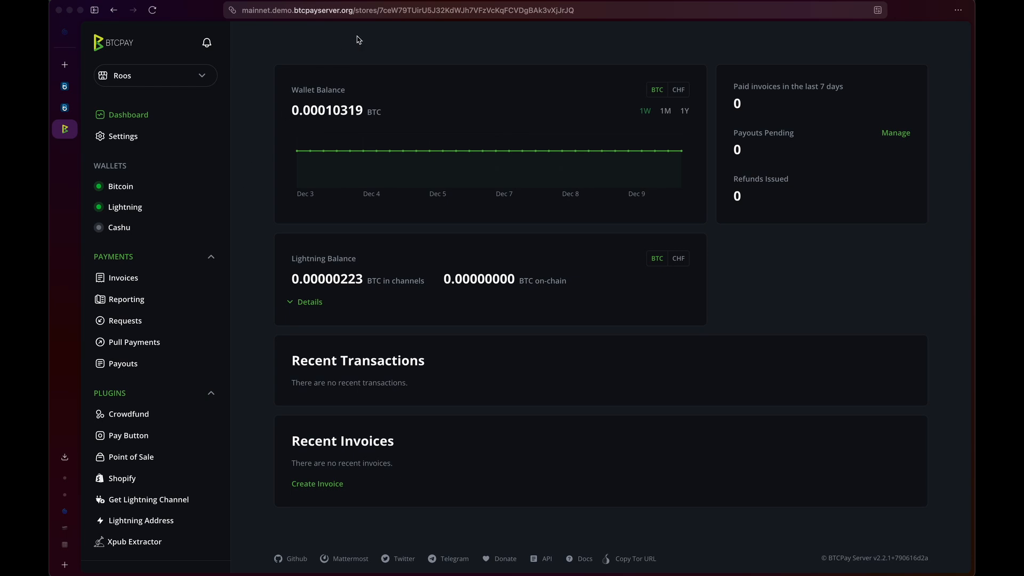
left_click_drag(357, 11, 306, 6)
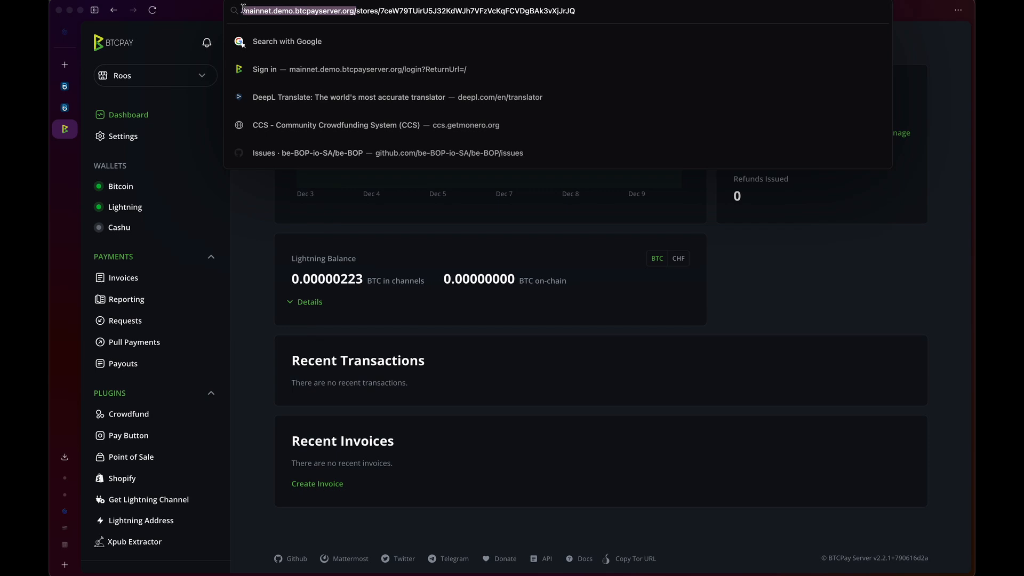
left_click_drag(243, 8, 238, 11)
key("super+c")
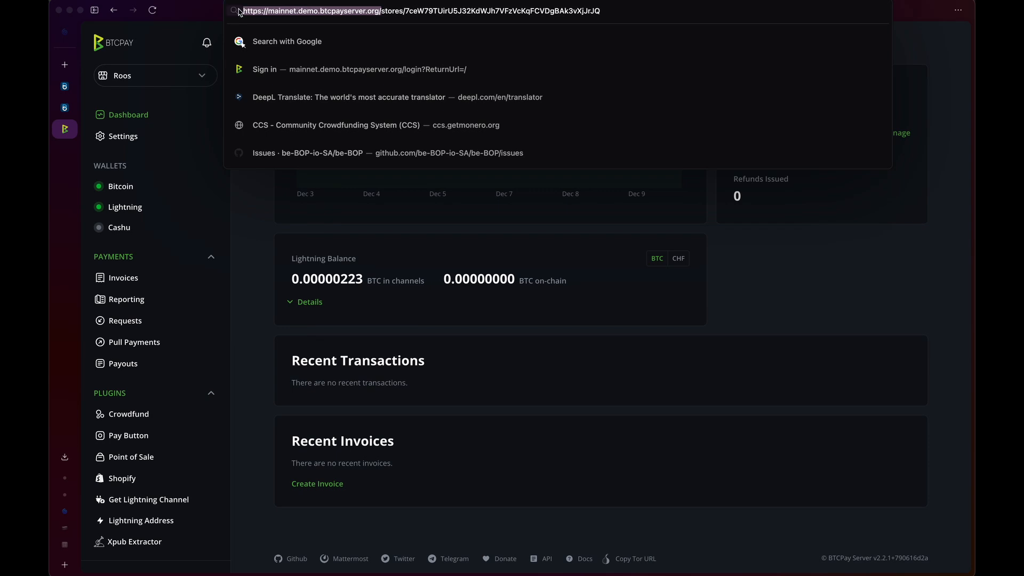
left_click(65, 86)
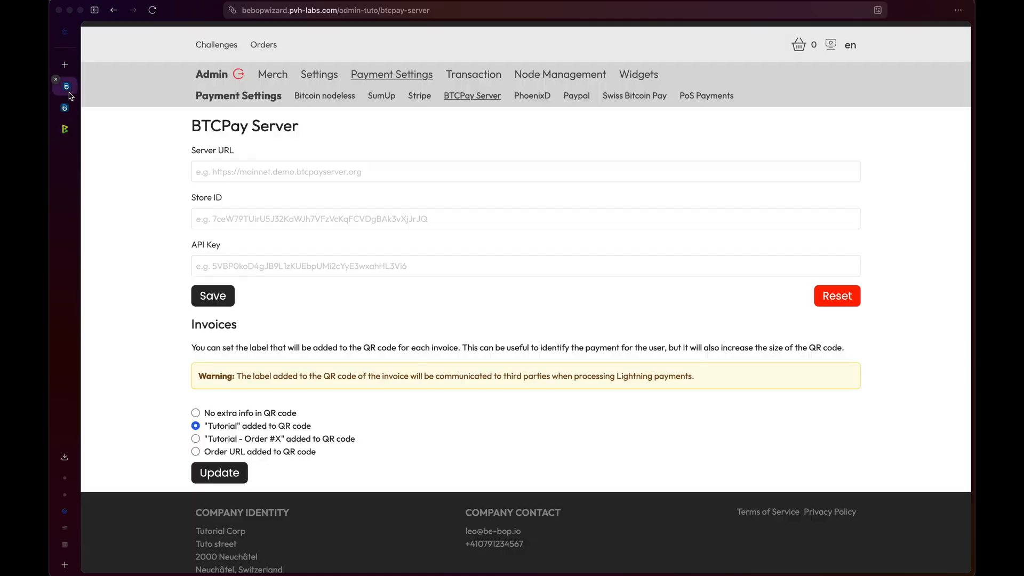
left_click(241, 177)
key("super+v")
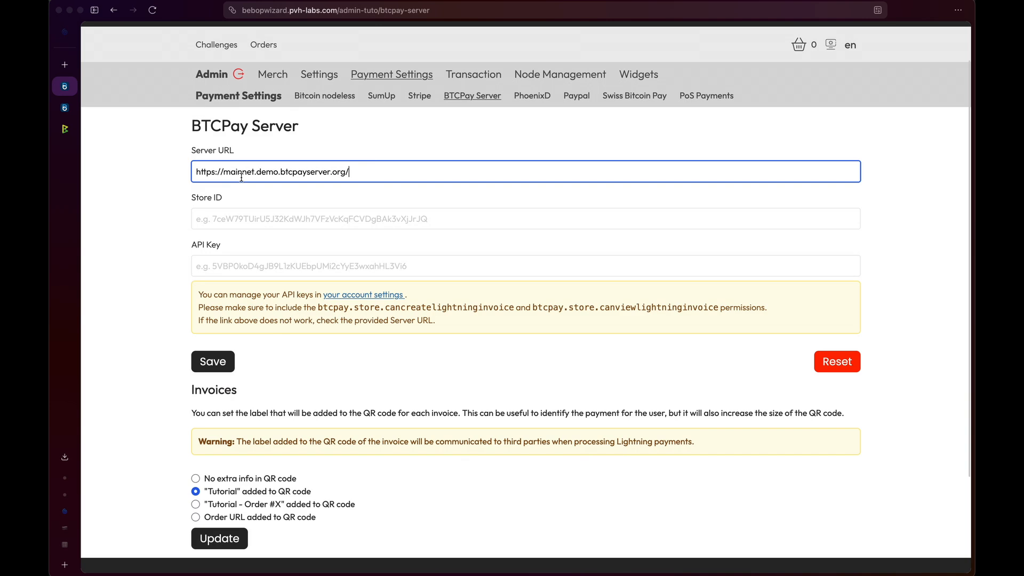
scroll(233, 214, "down", 2)
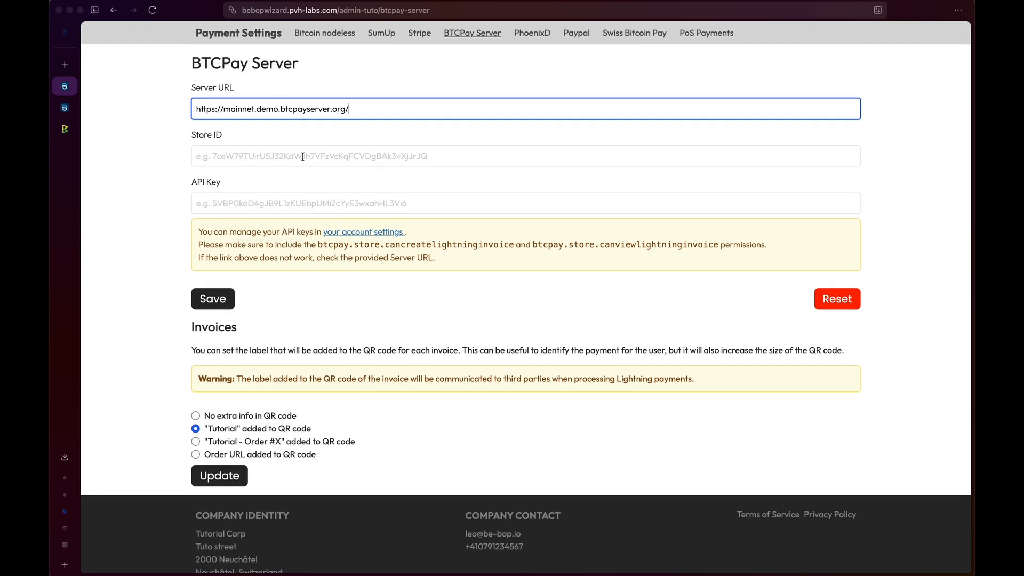
left_click(65, 128)
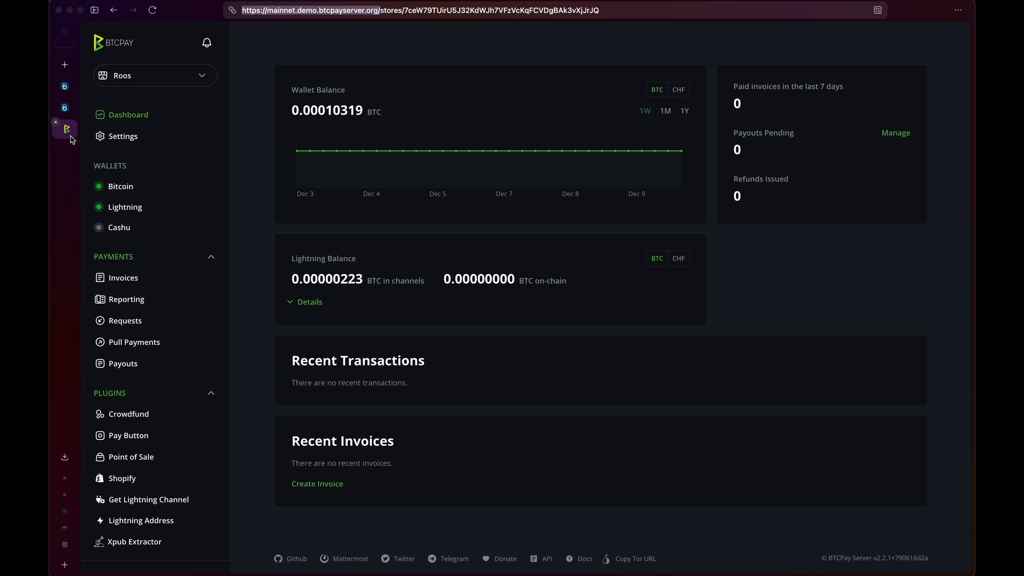
- Copy the Store Id value from BTCPay's Store Settings page and return to be-BOP
left_click(134, 138)
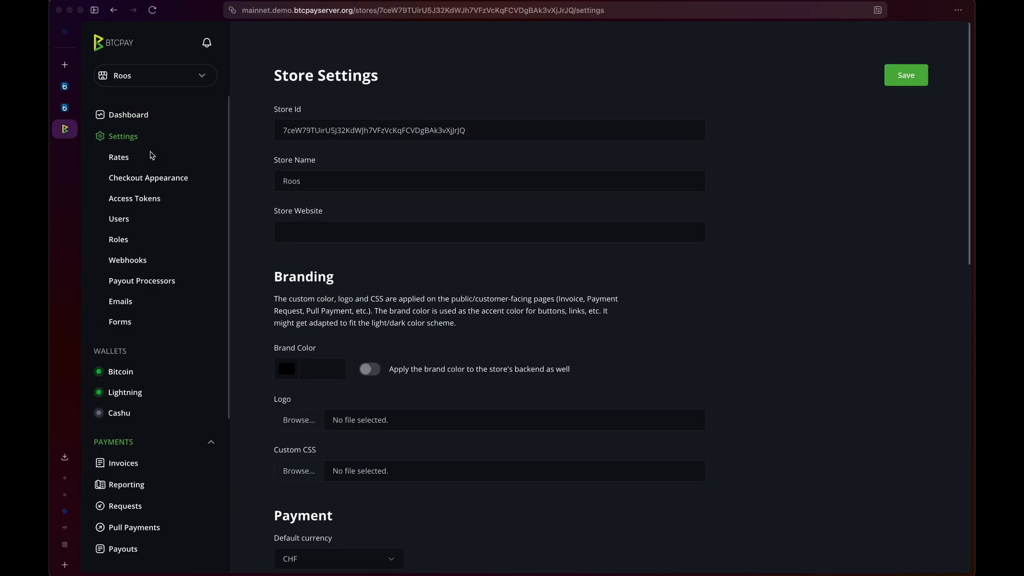
left_click_drag(279, 130, 473, 132)
key("super+c")
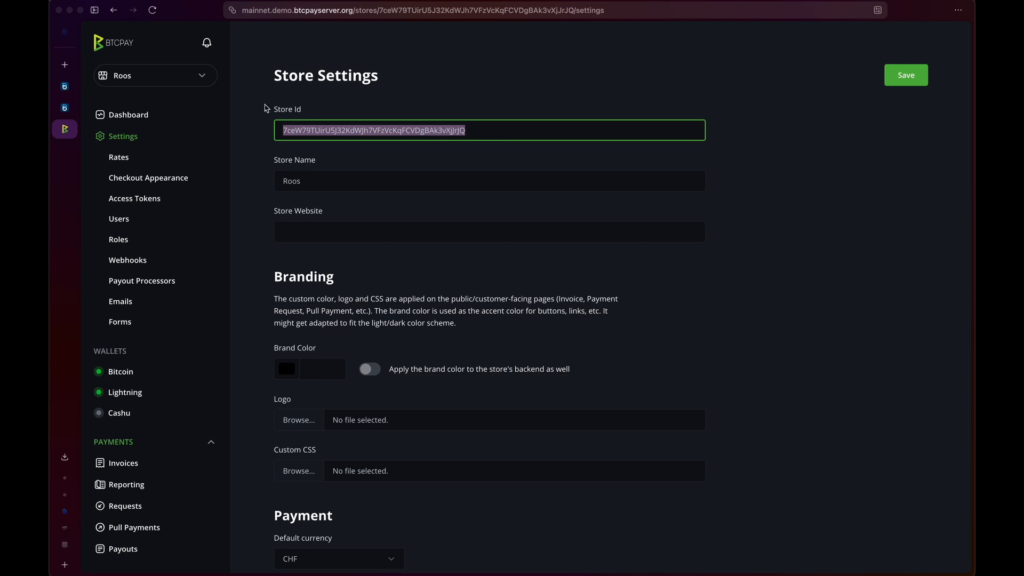
left_click(65, 87)
- Paste the BTCPay store ID into be-BOP's Store ID field and read the enable-lightning notice
left_click(267, 155)
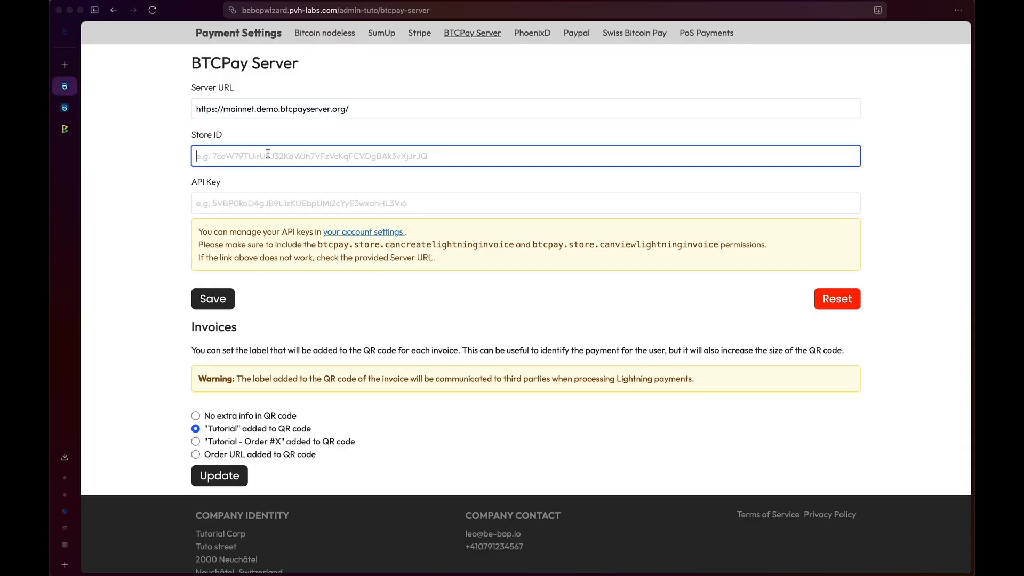
key("super+v")
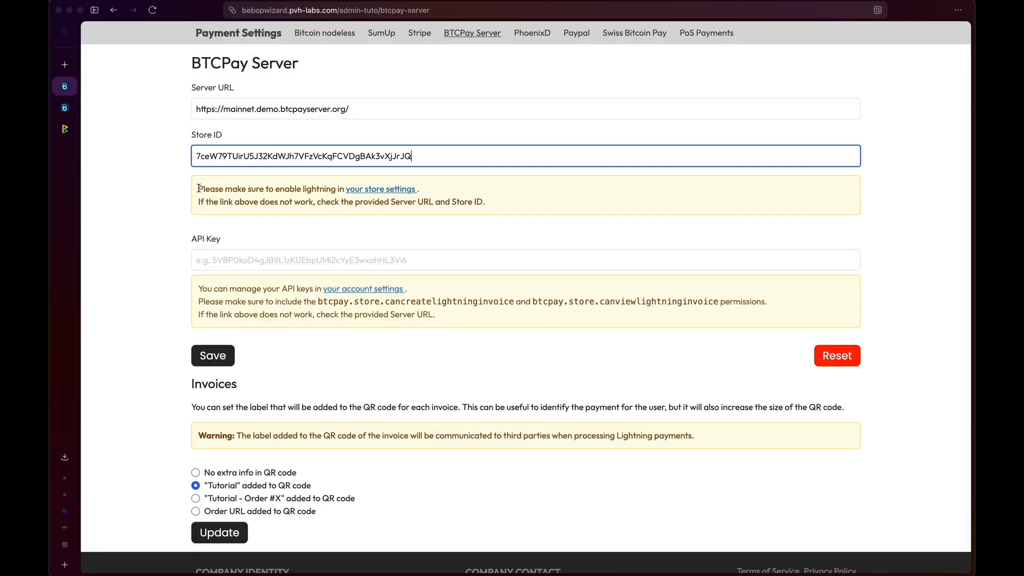
left_click_drag(198, 188, 328, 185)
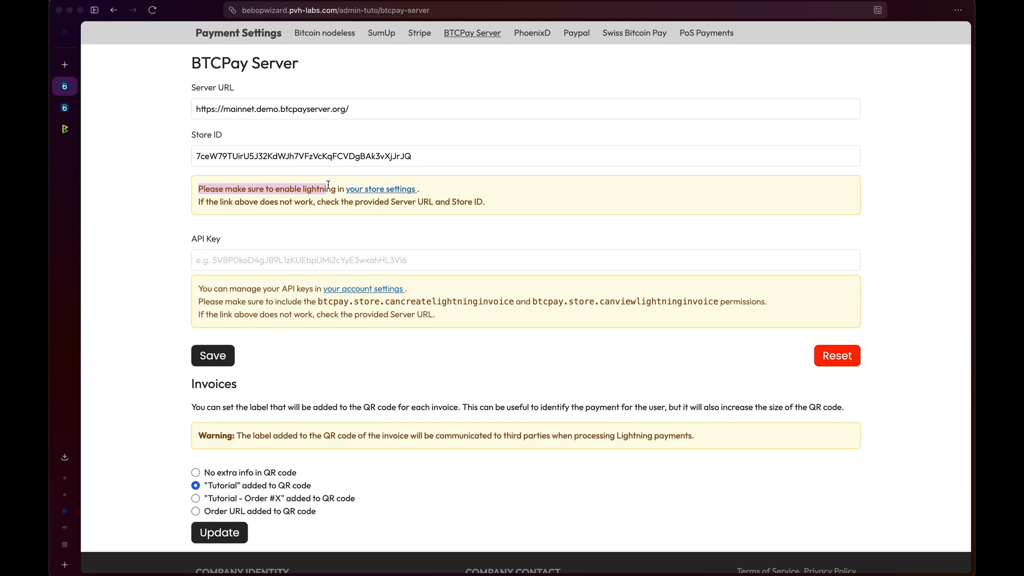
left_click(284, 202)
scroll(233, 217, "down", 1)
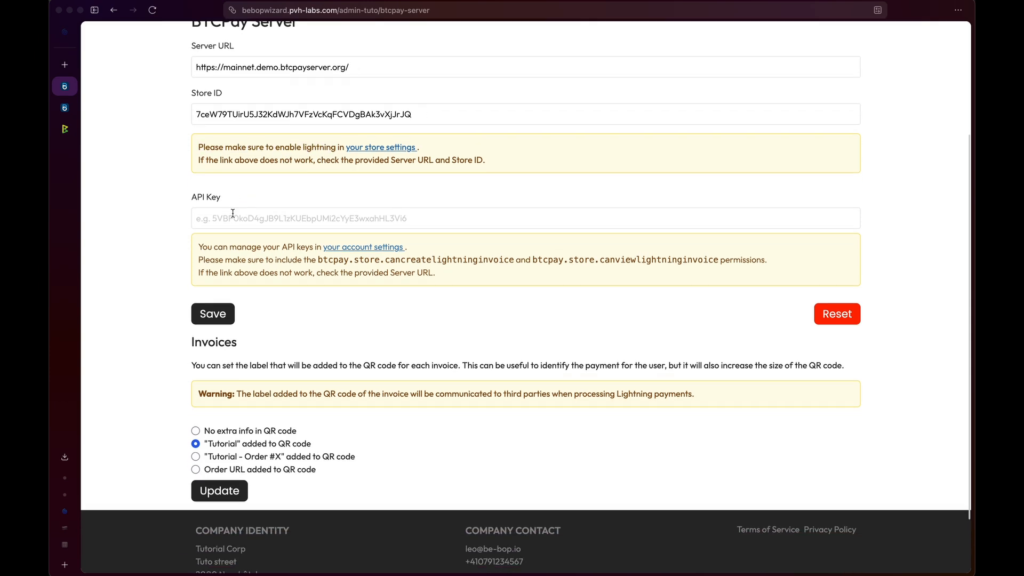
left_click(66, 129)
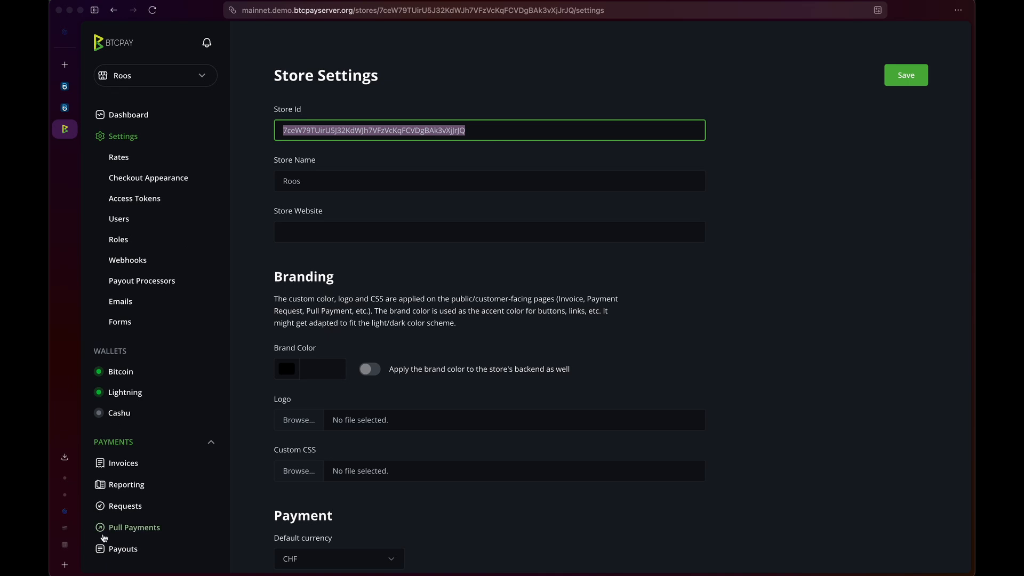
- Go to the API Keys list through BTCPay's account management page
scroll(103, 538, "down", 1)
scroll(103, 537, "down", 3)
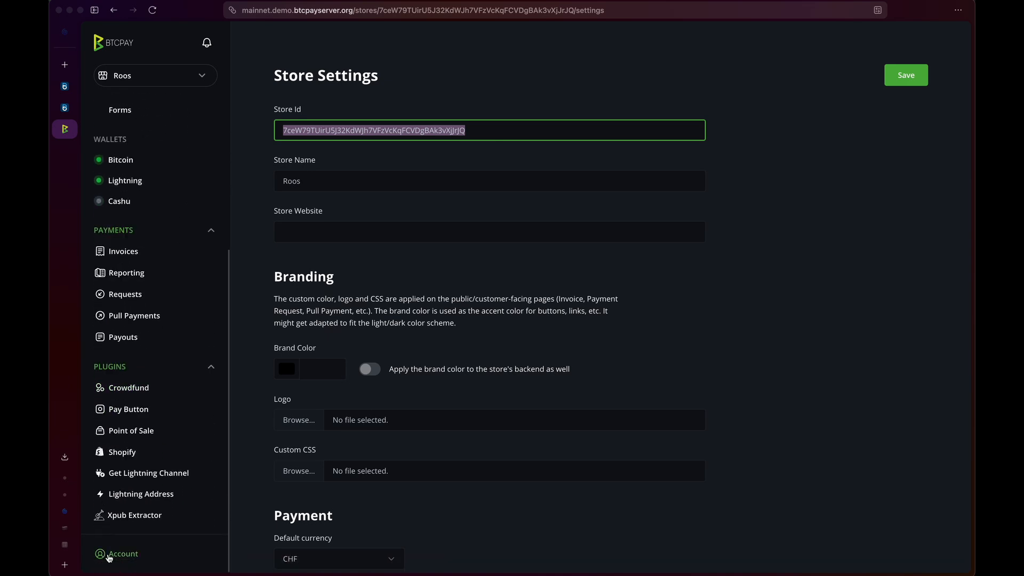
left_click(110, 555)
left_click(127, 504)
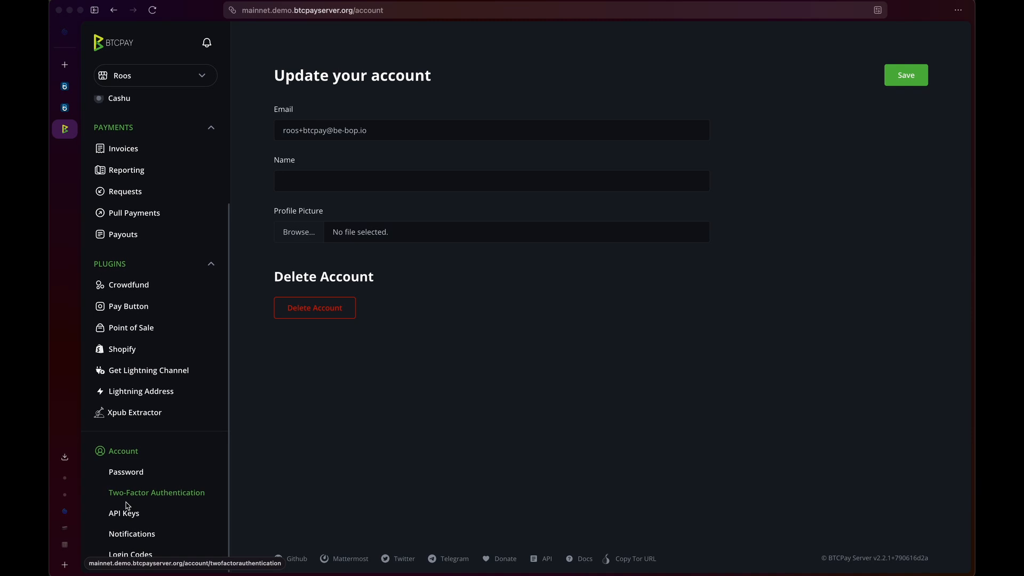
left_click(128, 518)
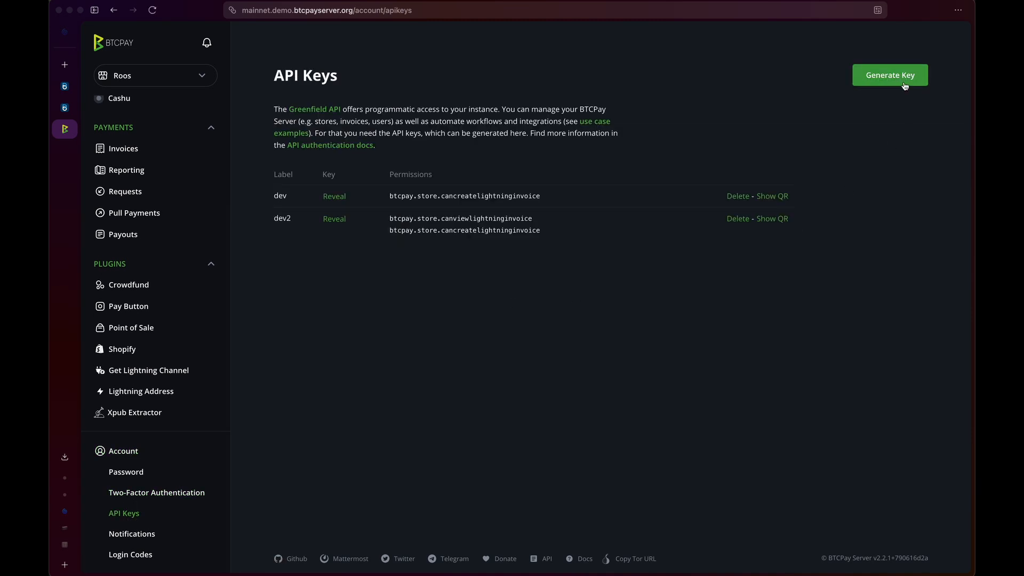
- Start a new API key labelled 'be-BOP Tutorial', then return to be-BOP's settings
left_click(885, 81)
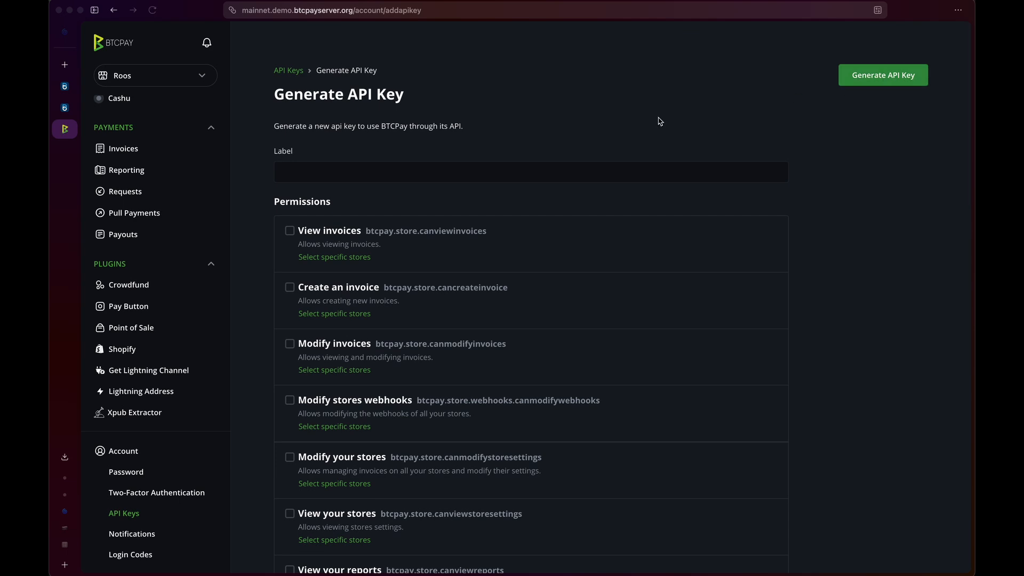
left_click(489, 172)
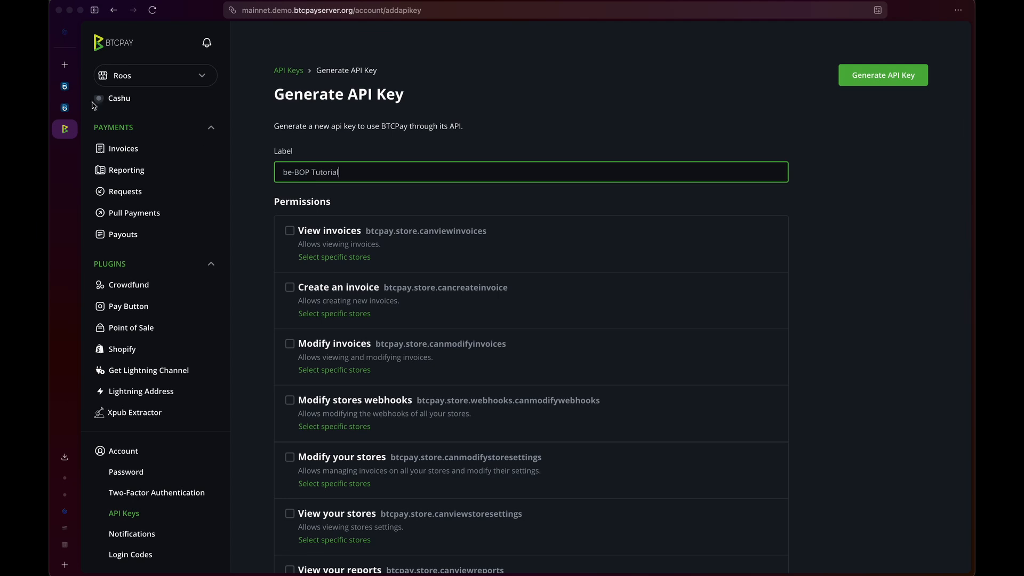
left_click(66, 89)
- Read the two required Lightning invoice permissions in be-BOP's API Key note
scroll(208, 225, "down", 1)
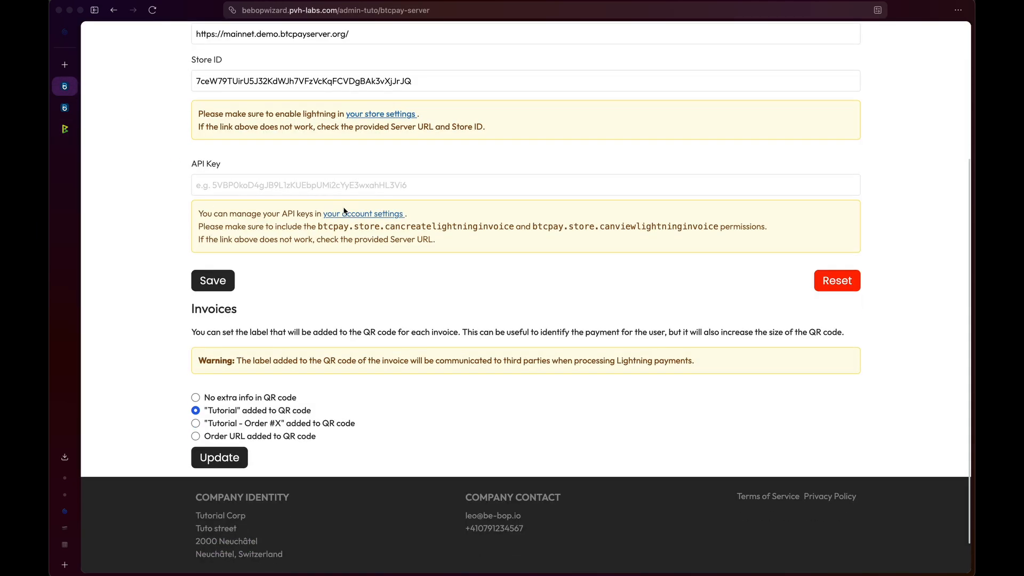
left_click_drag(318, 227, 711, 232)
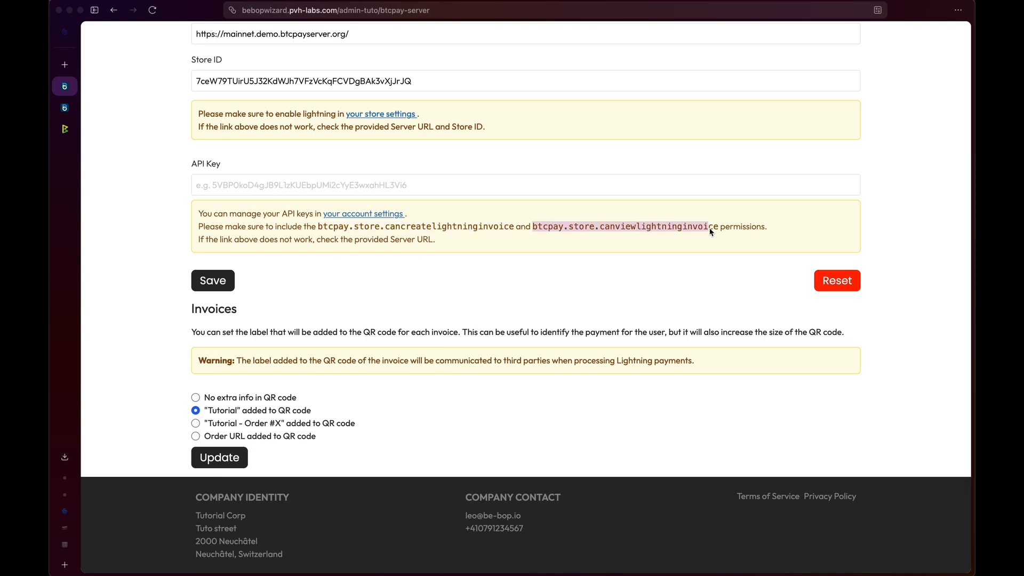
left_click(72, 132)
scroll(423, 344, "down", 15)
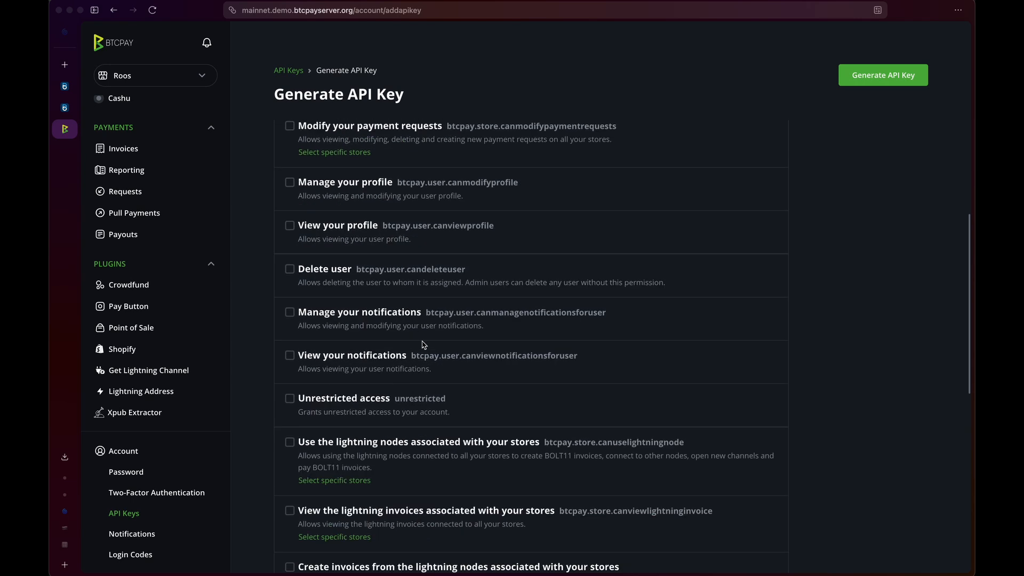
- Grant the be-BOP Tutorial key the view and create Lightning invoice permissions
scroll(424, 344, "down", 5)
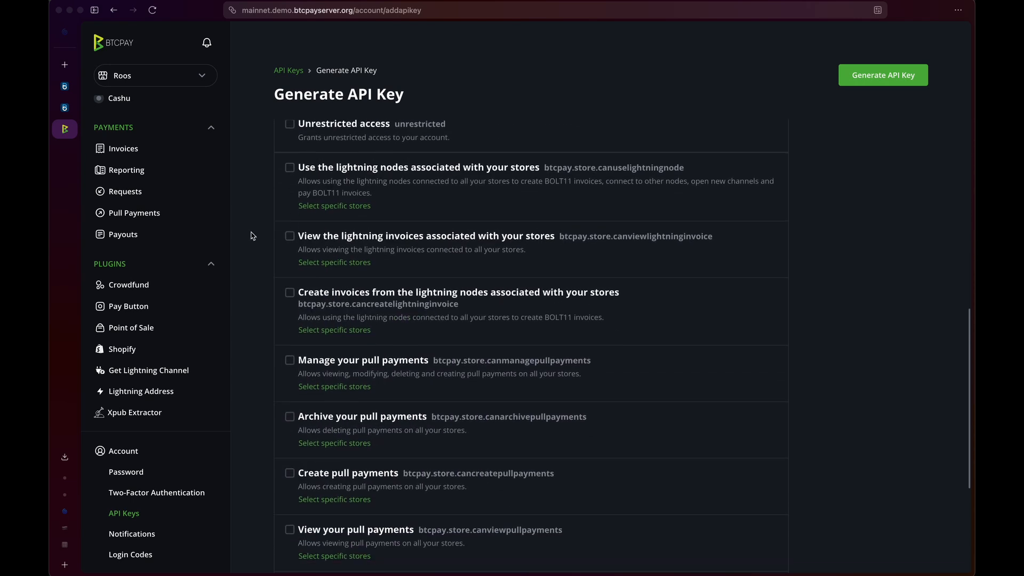
left_click(289, 235)
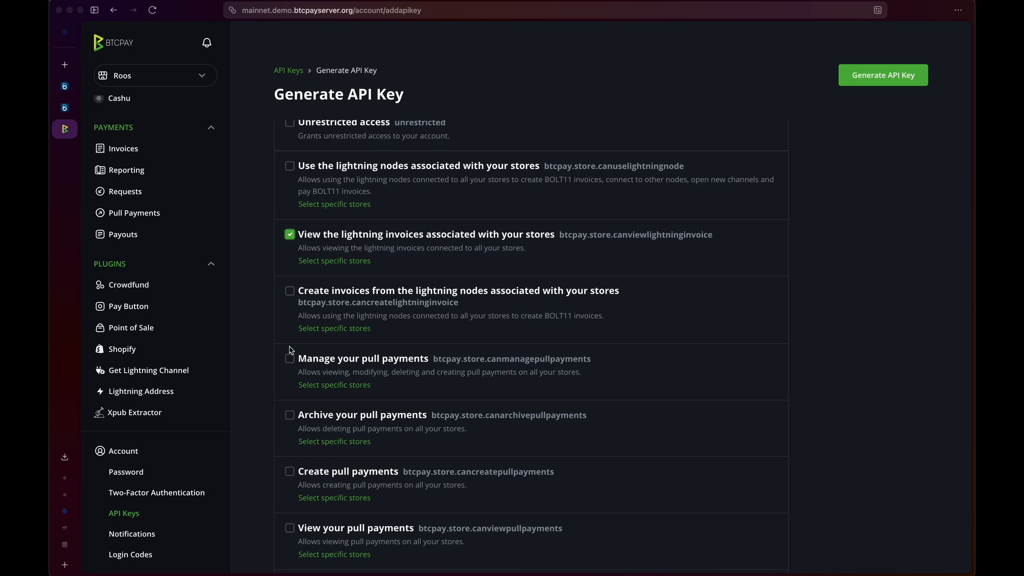
scroll(291, 351, "down", 1)
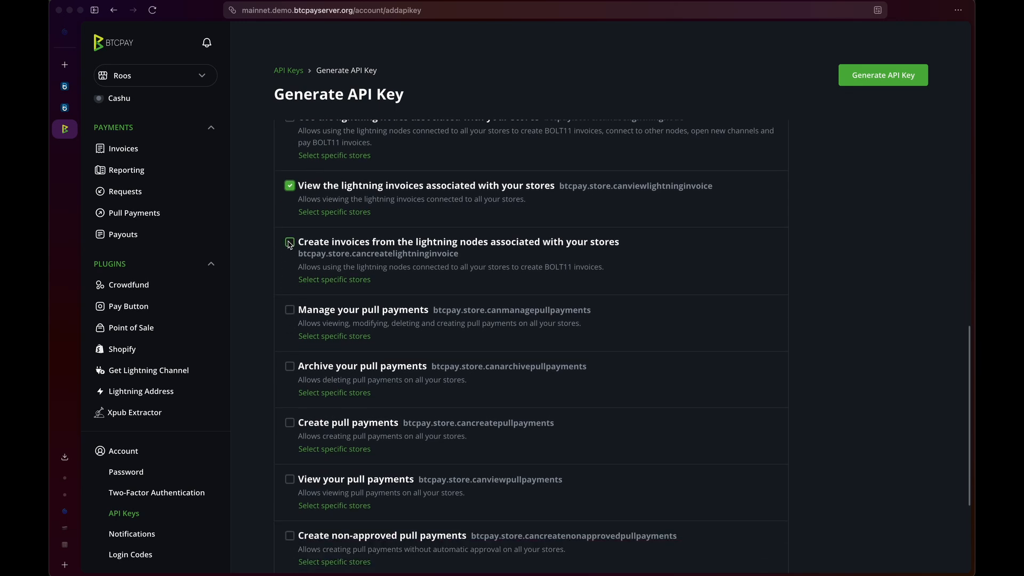
left_click(290, 243)
scroll(373, 254, "up", 15)
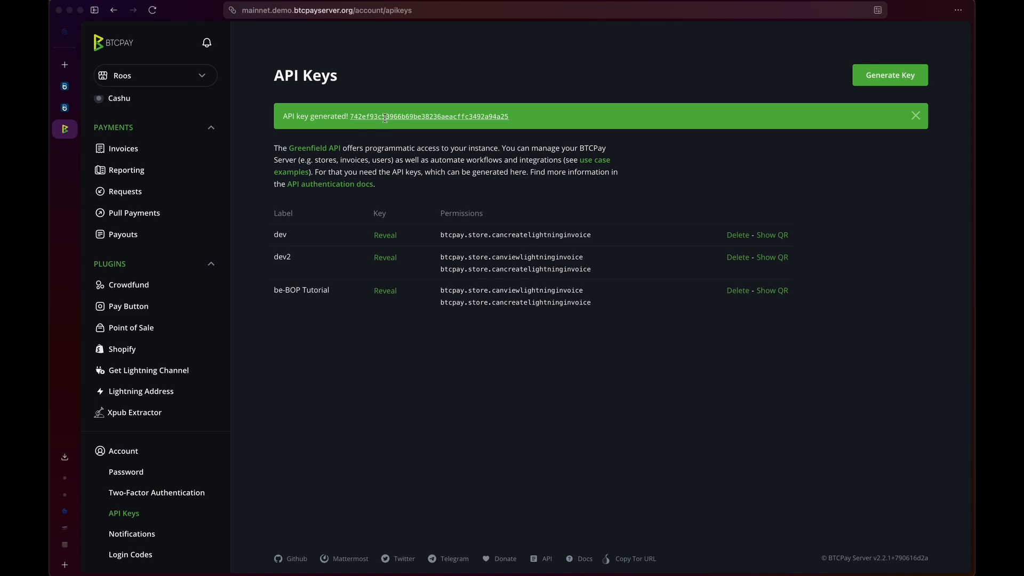
- Copy the newly generated API key and paste it into be-BOP's API Key field
double_click(385, 118)
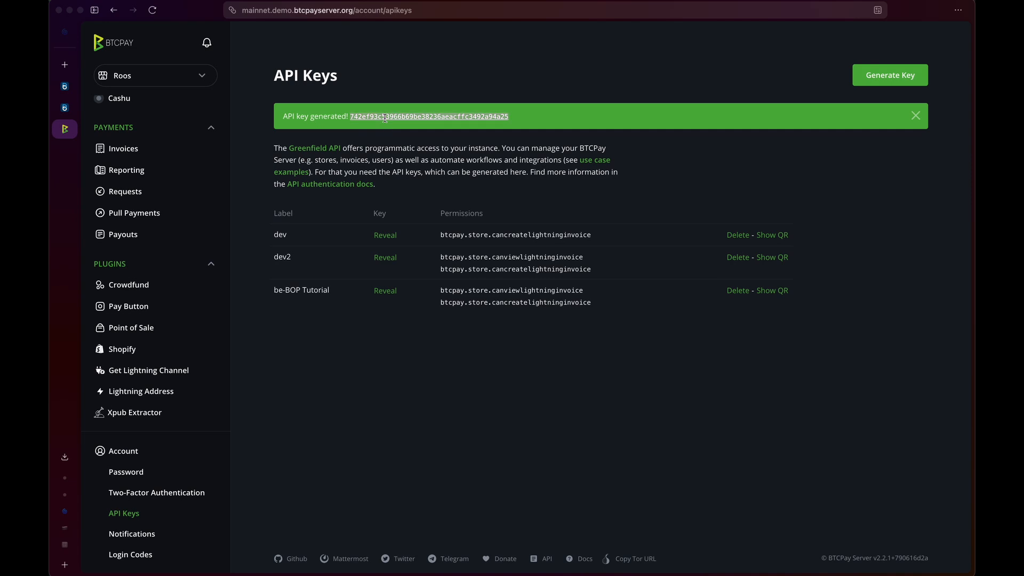
left_click(64, 86)
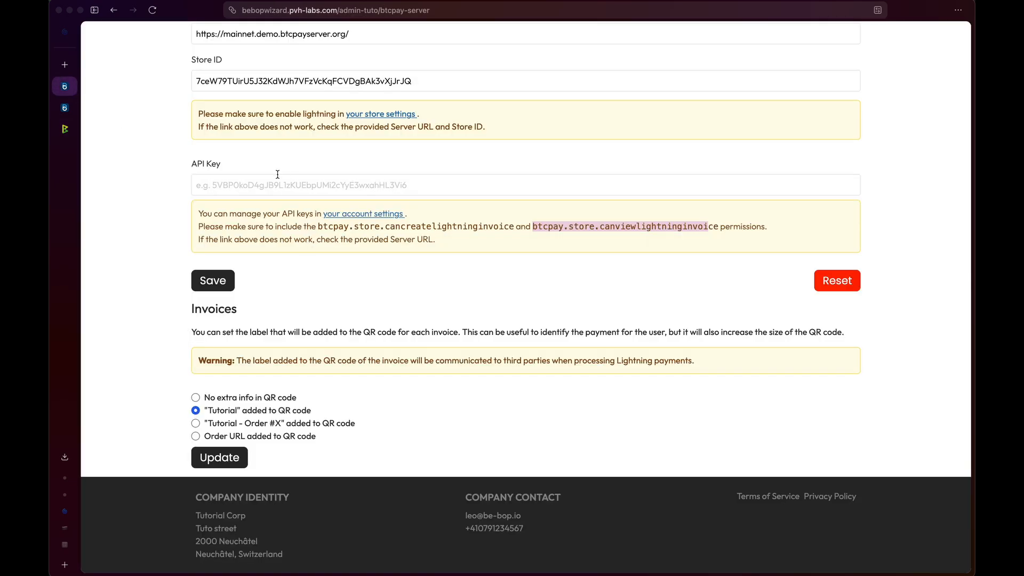
left_click(264, 186)
key("super+v")
- Reload BTCPay's API Keys list, then reveal and copy the be-BOP Tutorial key
scroll(252, 163, "up", 3)
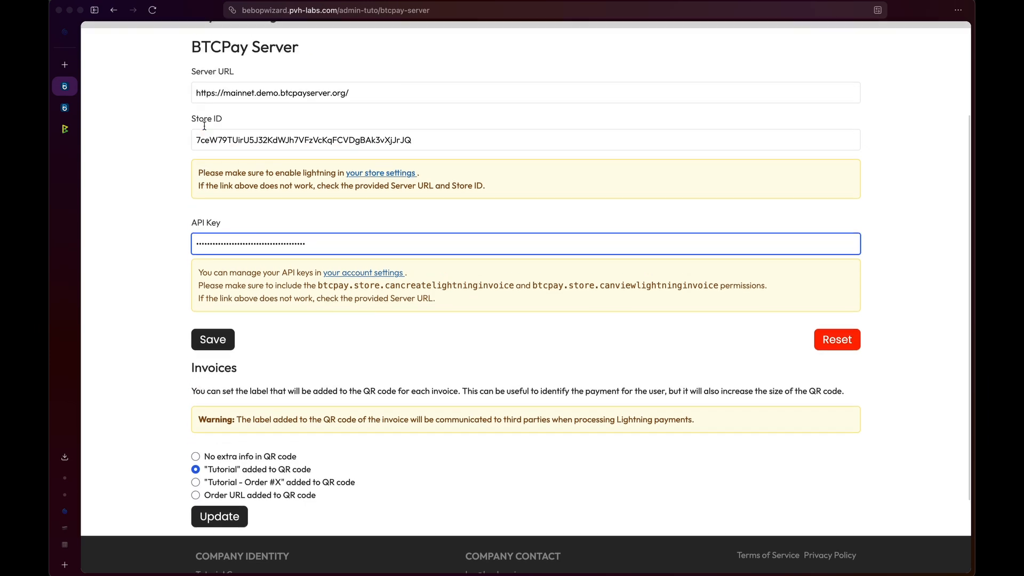
left_click(67, 129)
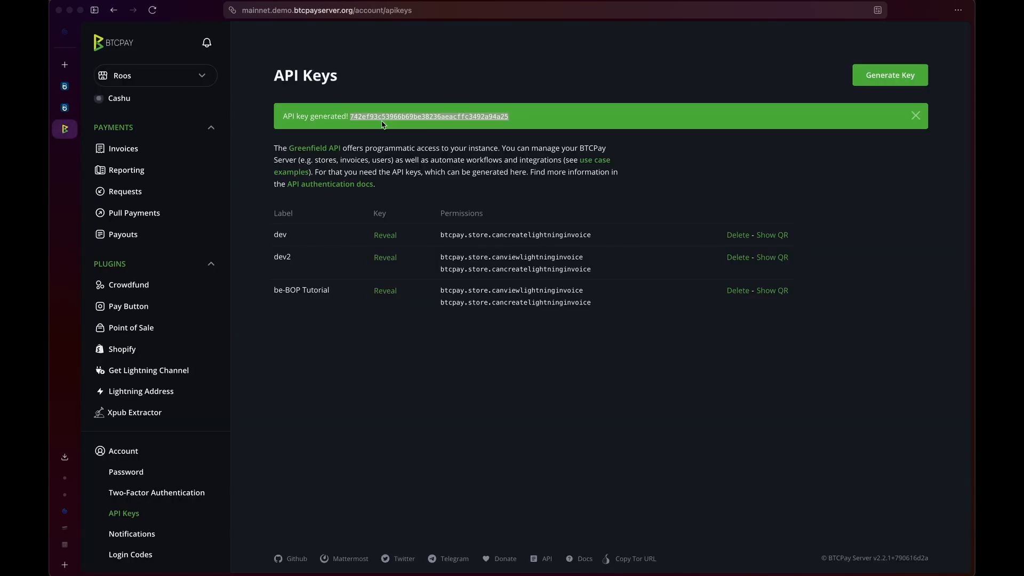
key("super+r")
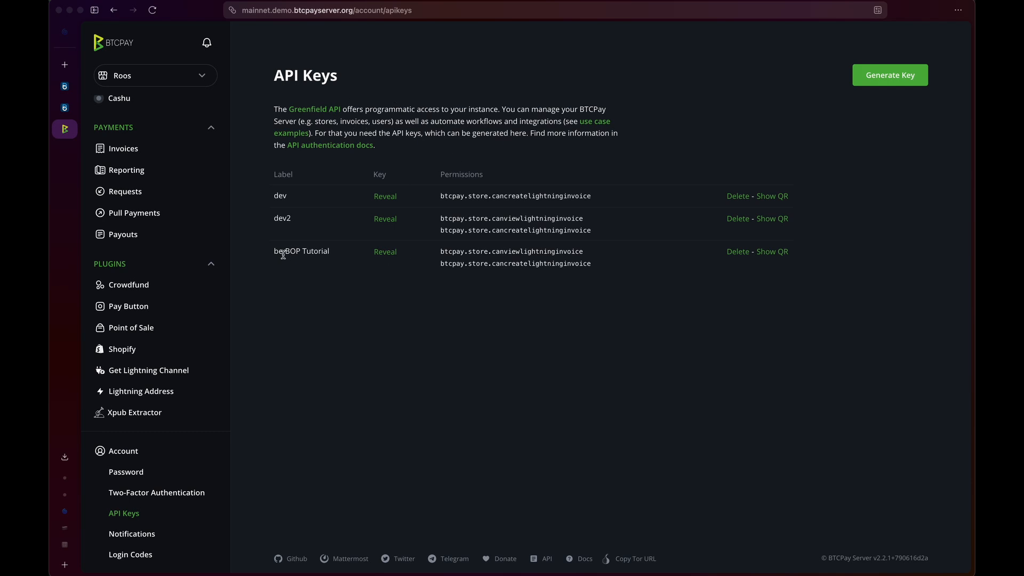
left_click_drag(274, 253, 324, 253)
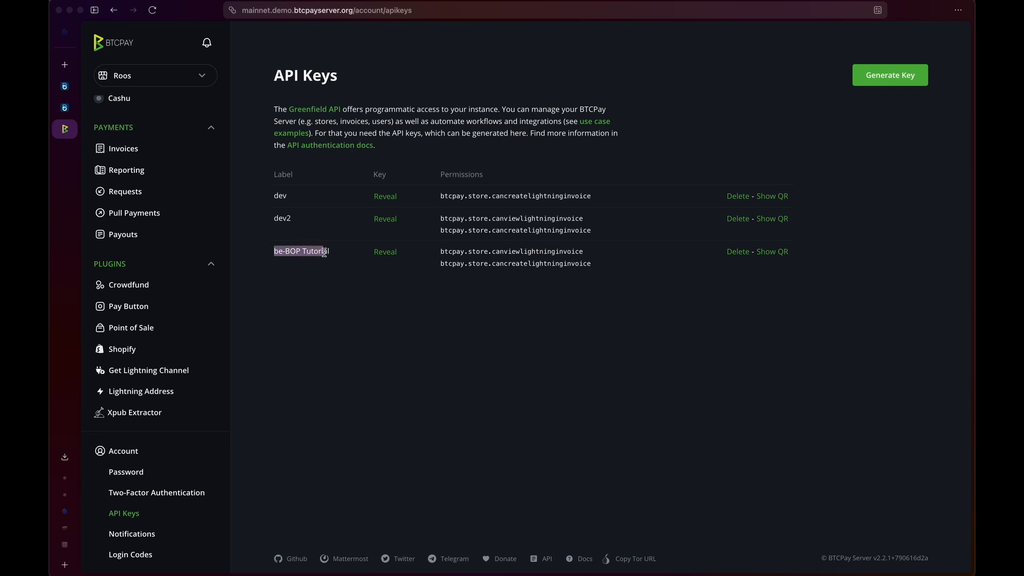
left_click(378, 252)
left_click(514, 255)
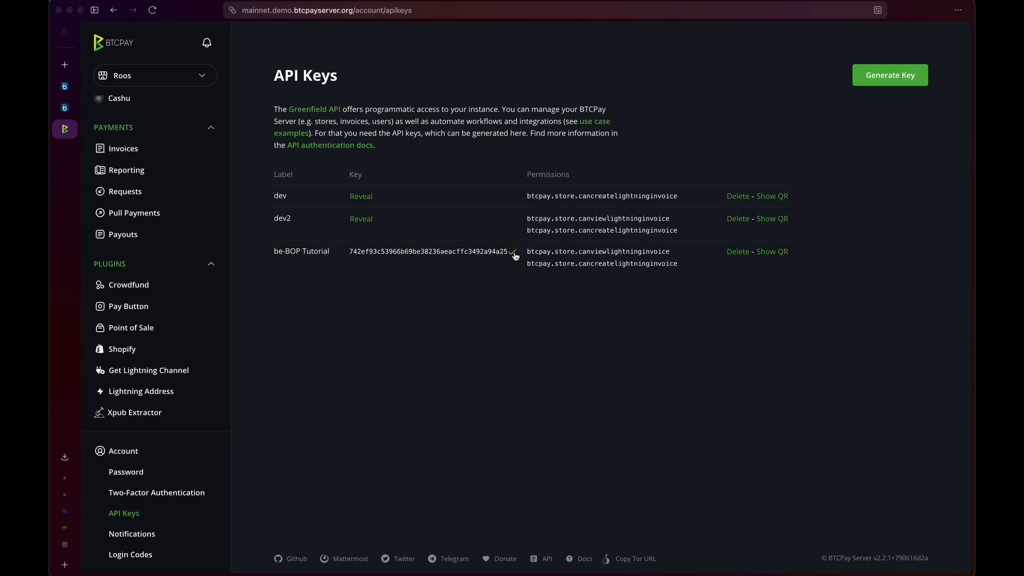
left_click(65, 85)
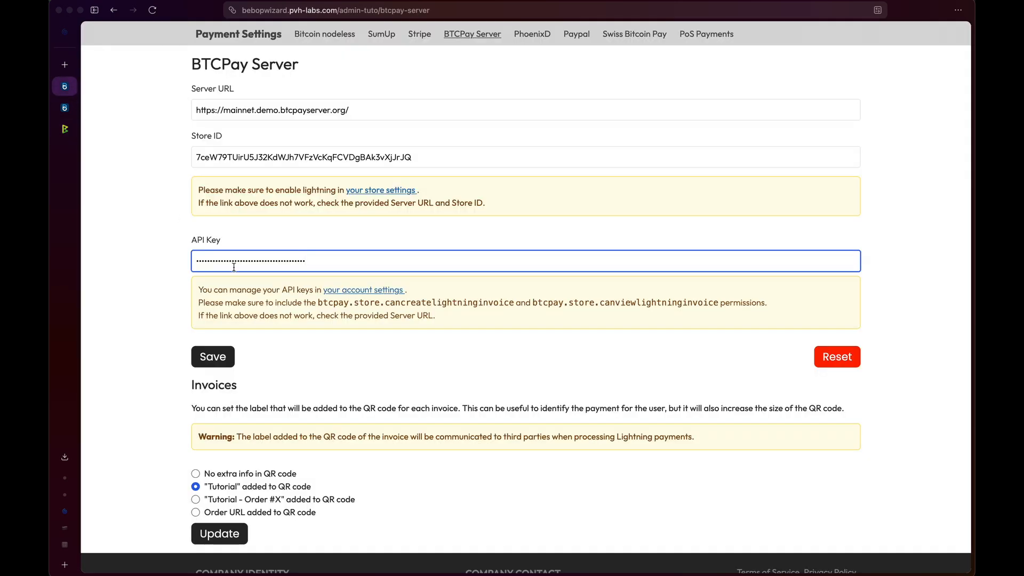
- Save be-BOP's BTCPay Server connection settings and scroll down to the Invoices options
left_click(207, 350)
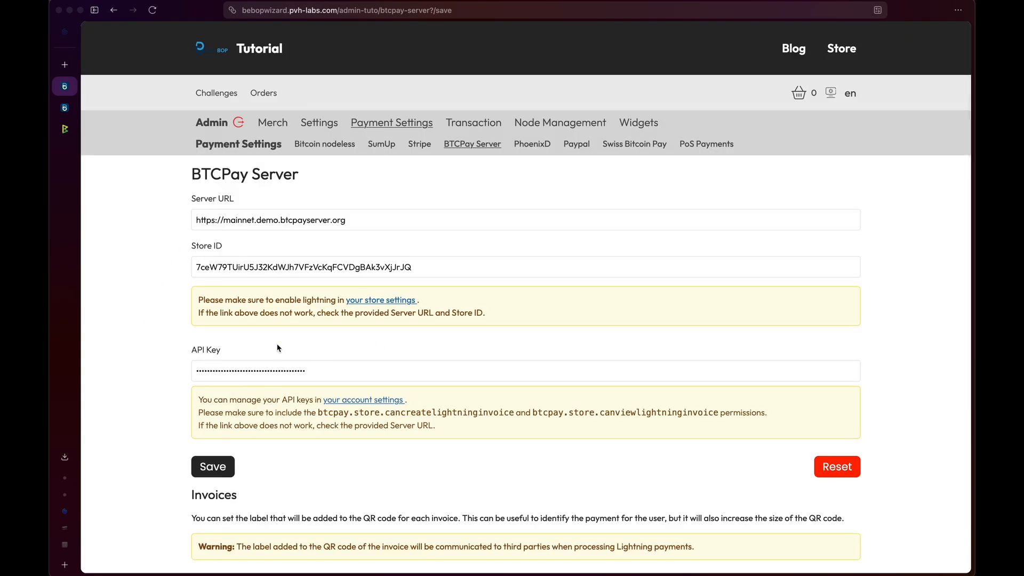
scroll(322, 304, "down", 5)
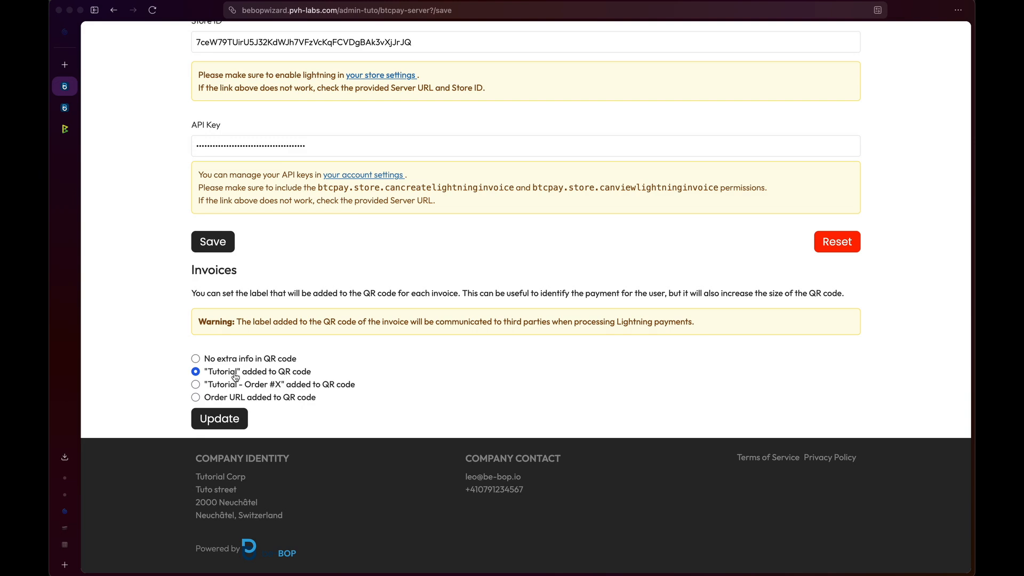
- Choose the 'Tutorial' QR code label for Lightning invoices and save the BTCPay Server settings
scroll(227, 372, "up", 5)
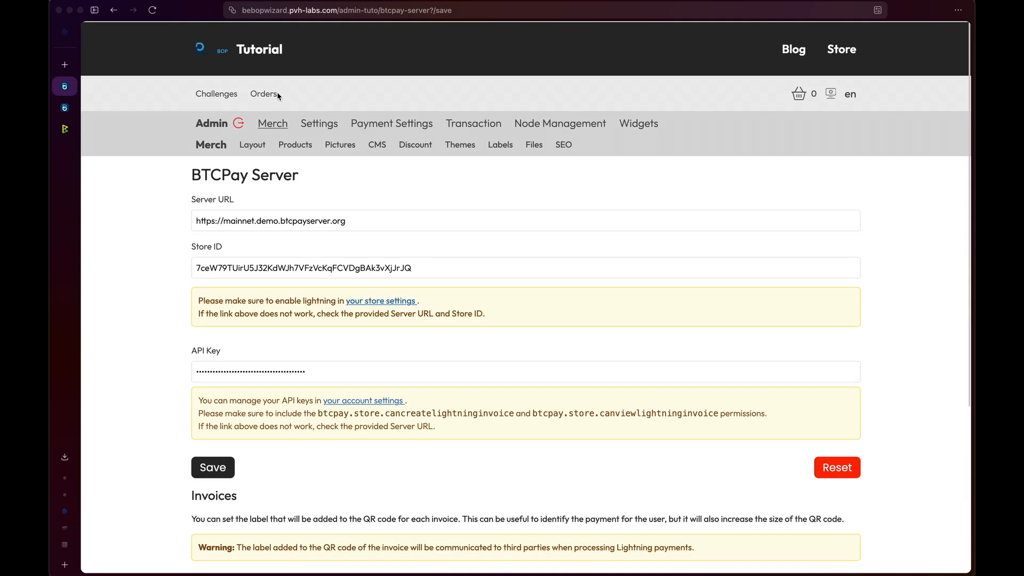
scroll(264, 224, "down", 5)
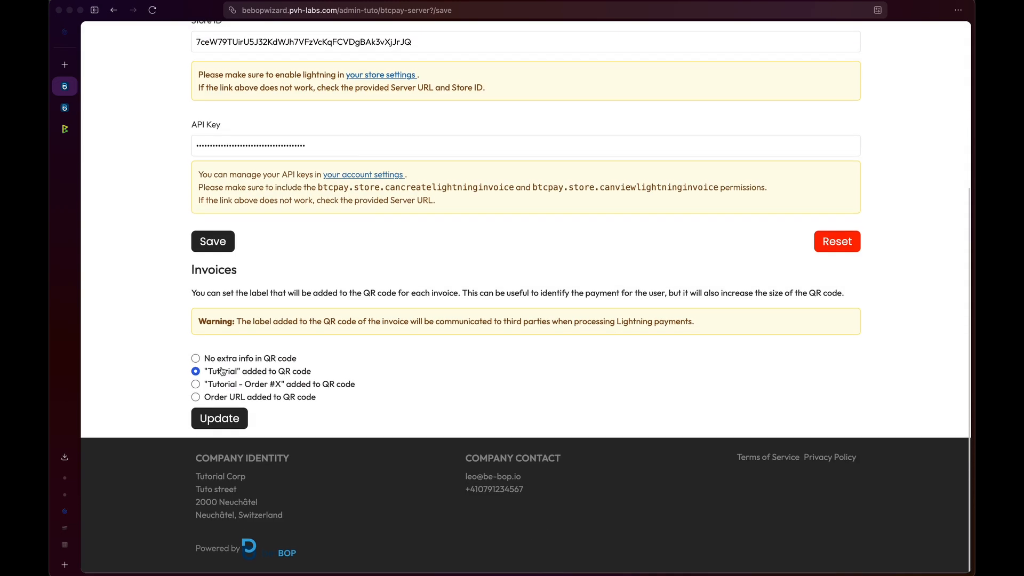
left_click(260, 386)
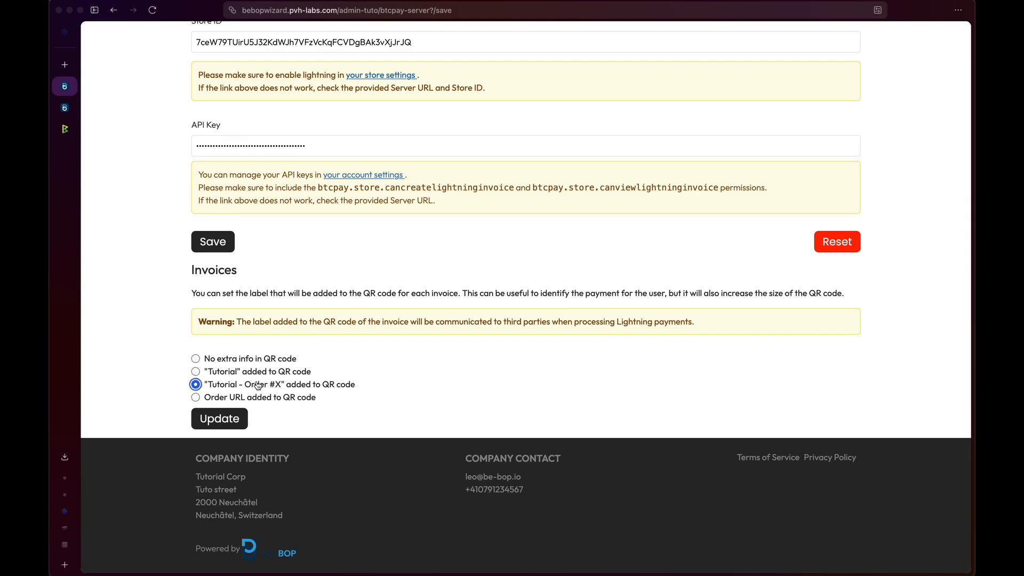
left_click(226, 399)
left_click_drag(338, 322, 678, 326)
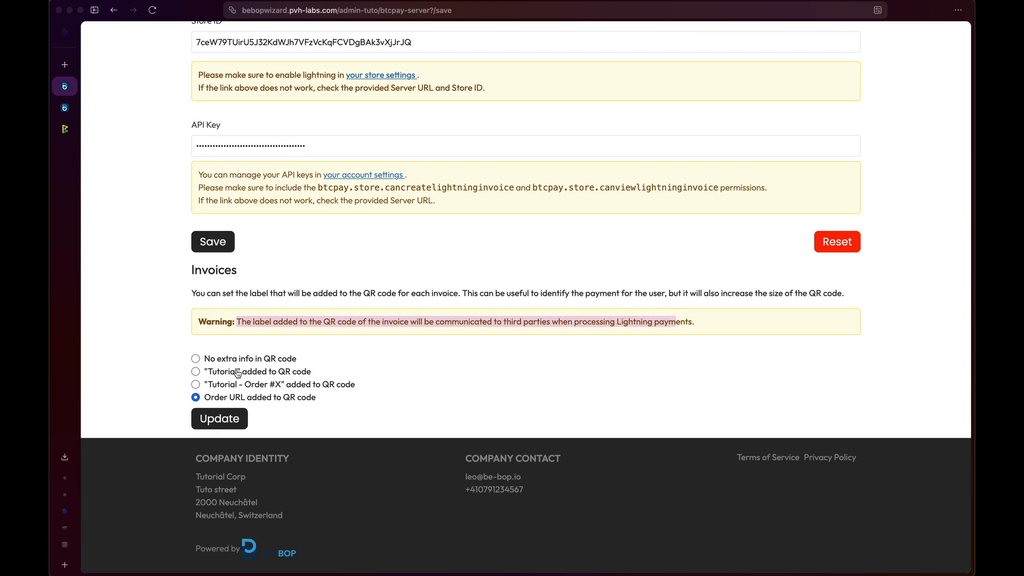
left_click(195, 372)
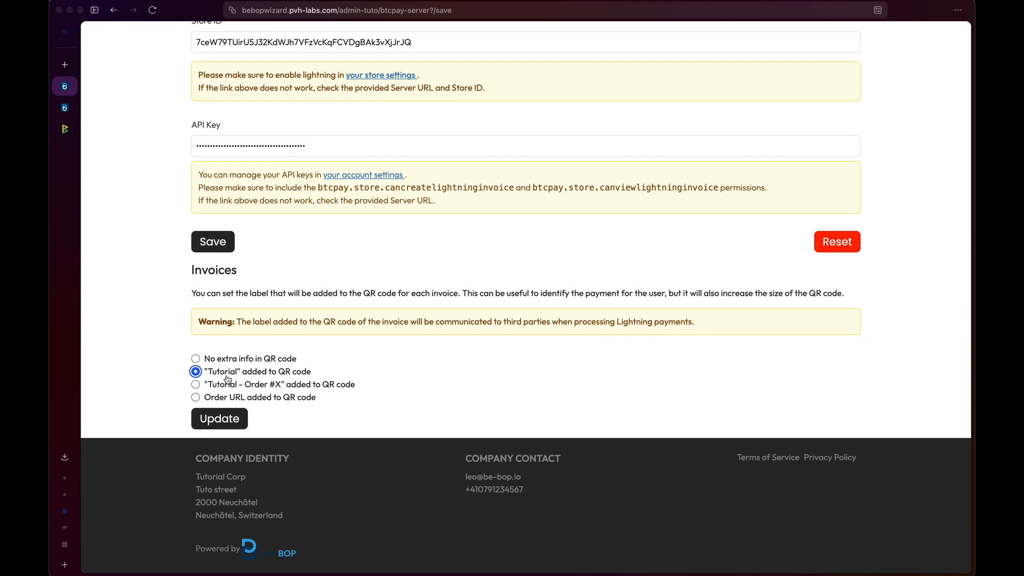
left_click(218, 361)
left_click(232, 373)
left_click(223, 419)
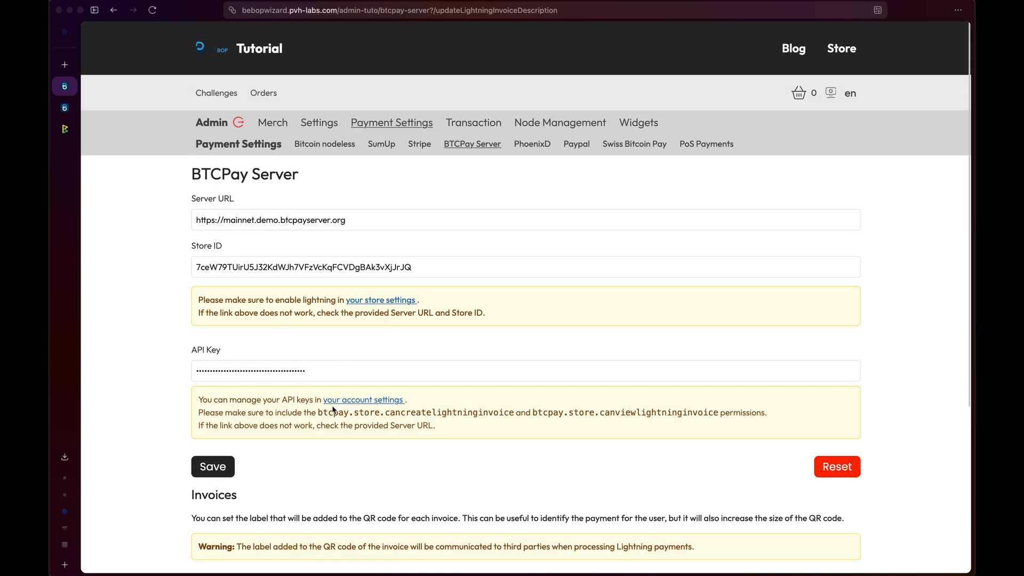
scroll(311, 369, "down", 3)
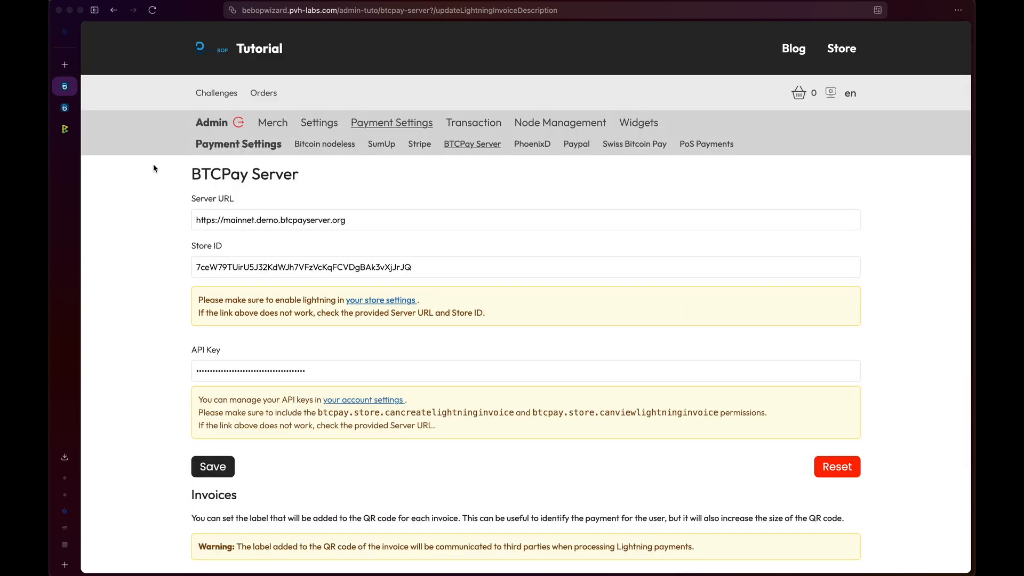
- Open the Paid Product storefront page and use Donate now to reach checkout
left_click(64, 108)
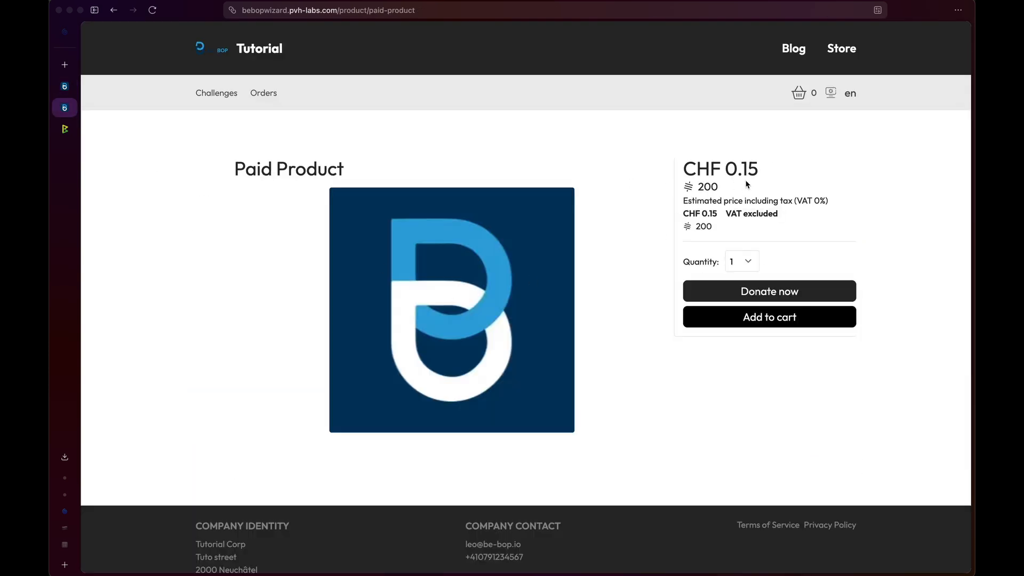
left_click(776, 292)
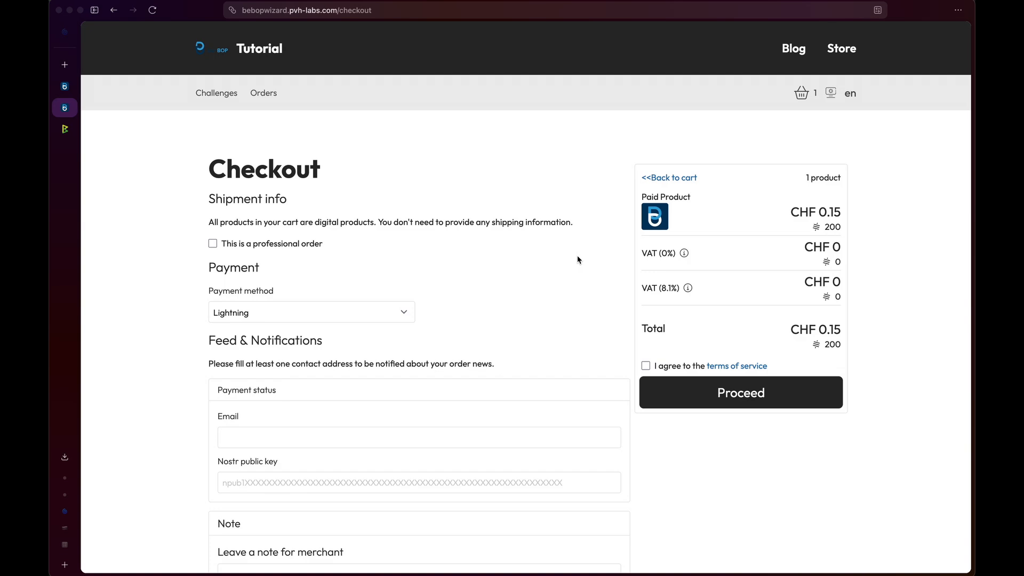
- Leave the order as non-professional and keep Lightning as the payment method
left_click(291, 246)
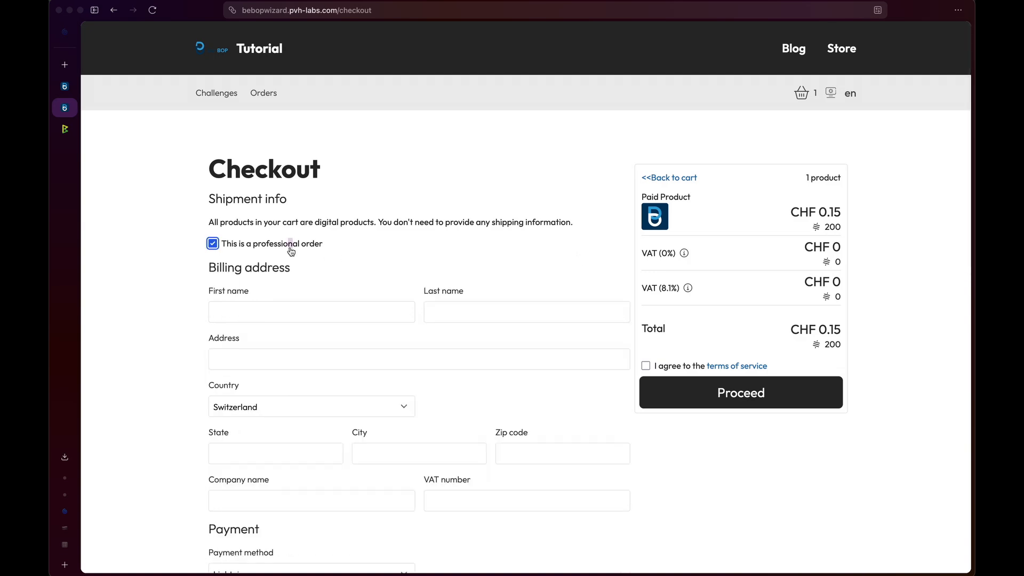
left_click(290, 247)
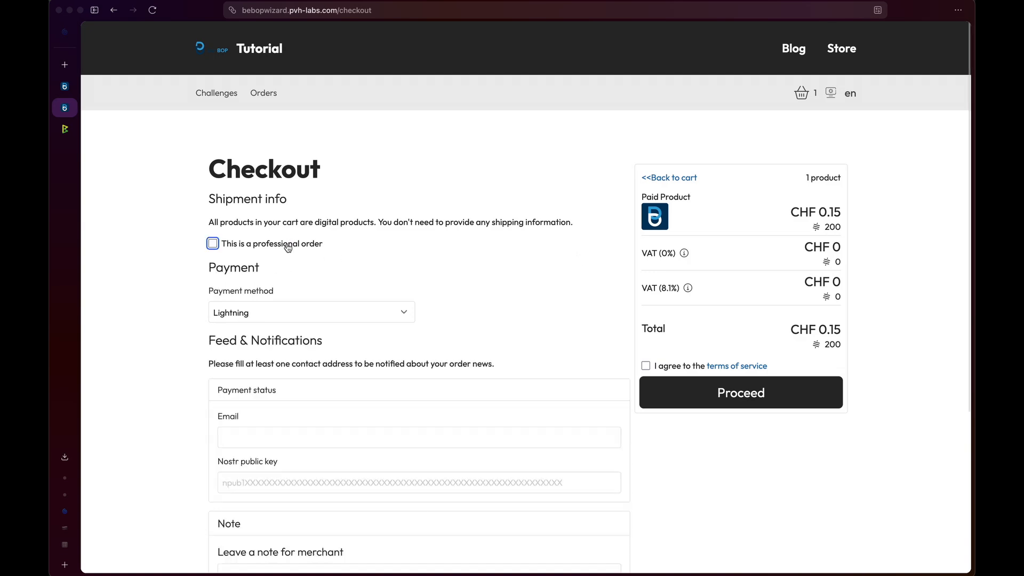
left_click(254, 322)
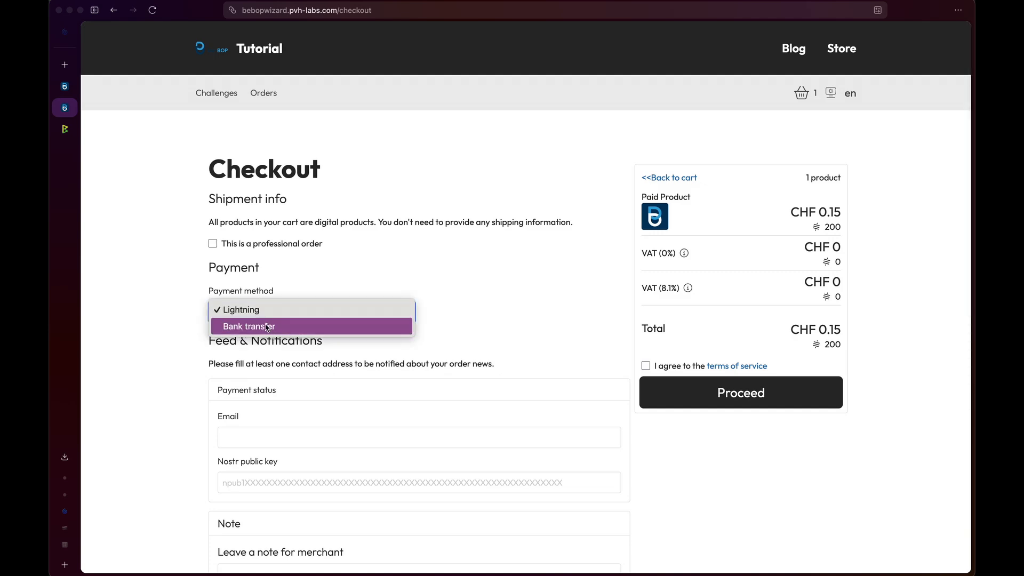
left_click(287, 312)
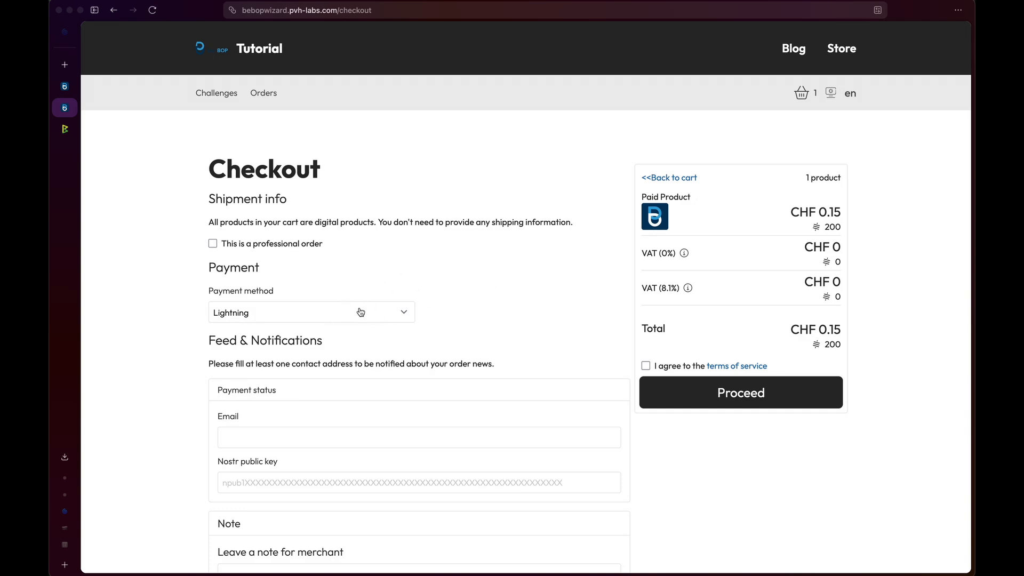
scroll(361, 312, "down", 2)
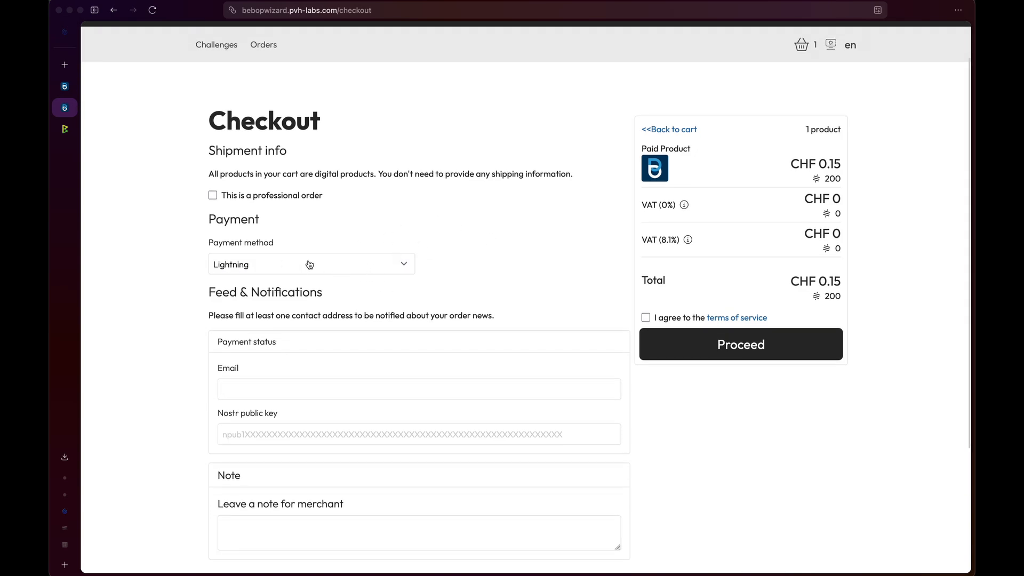
scroll(378, 263, "down", 3)
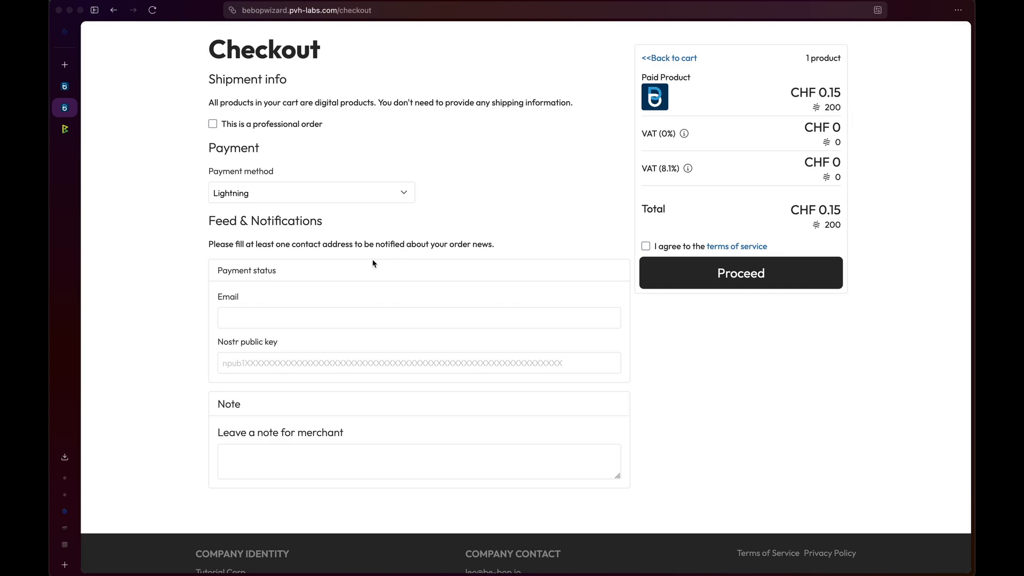
- Enter the contact e-mail address, accept the terms of service, and proceed to create the order
left_click(235, 317)
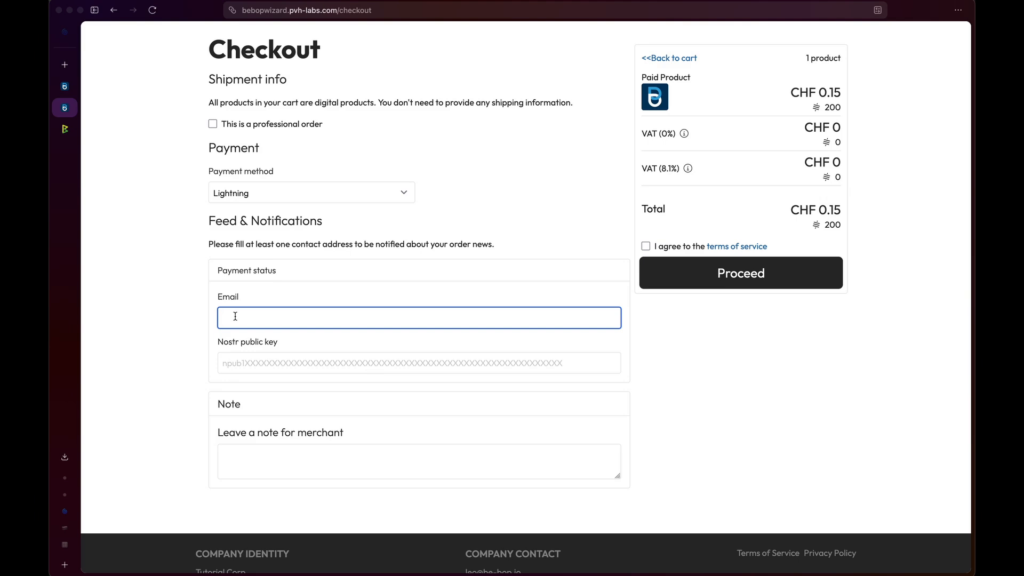
left_click(235, 357)
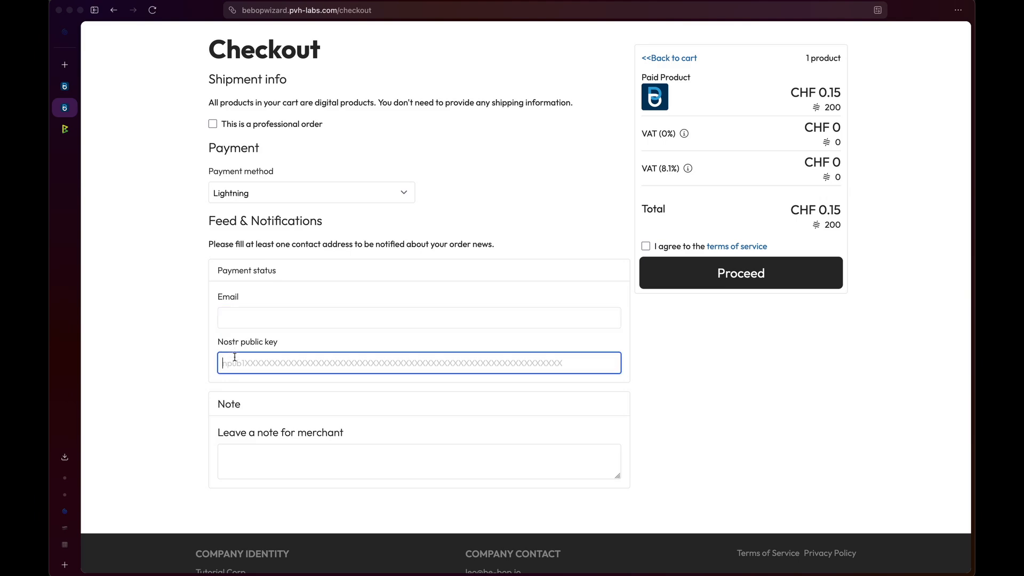
left_click(251, 321)
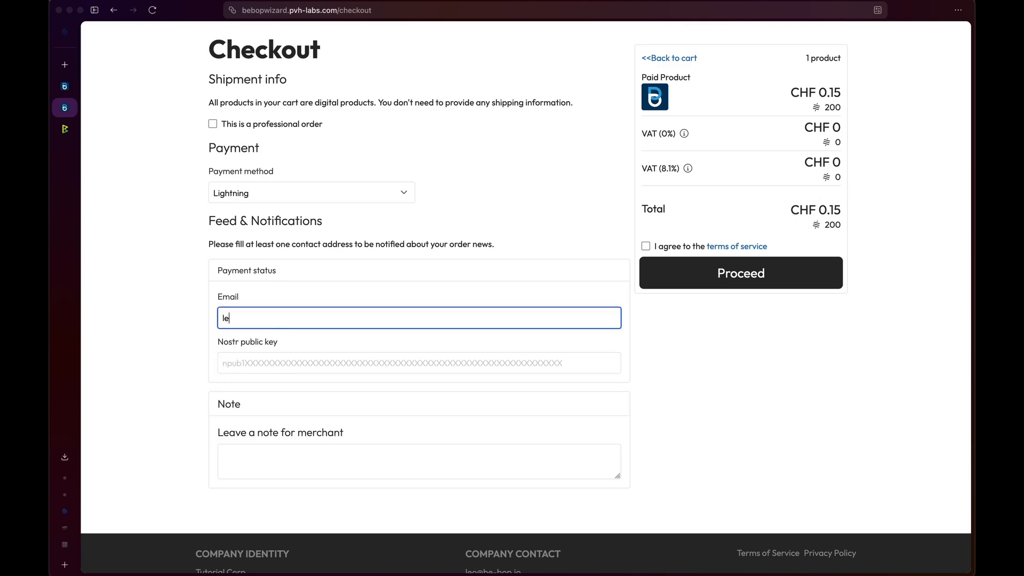
left_click(645, 245)
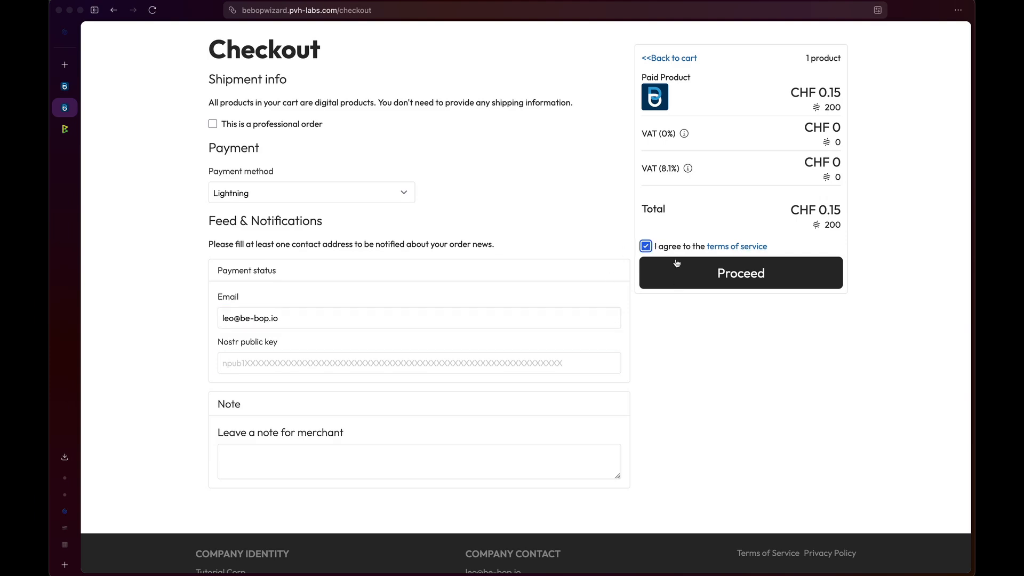
left_click(704, 274)
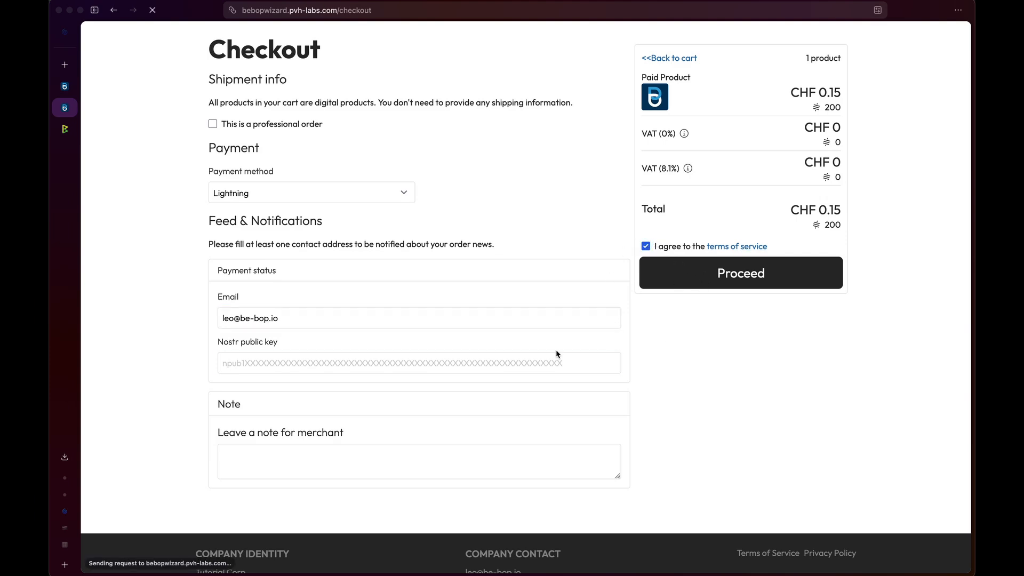
- Copy Order #9's Lightning payment address and confirm the order shows paid for 200 sats
scroll(613, 261, "down", 3)
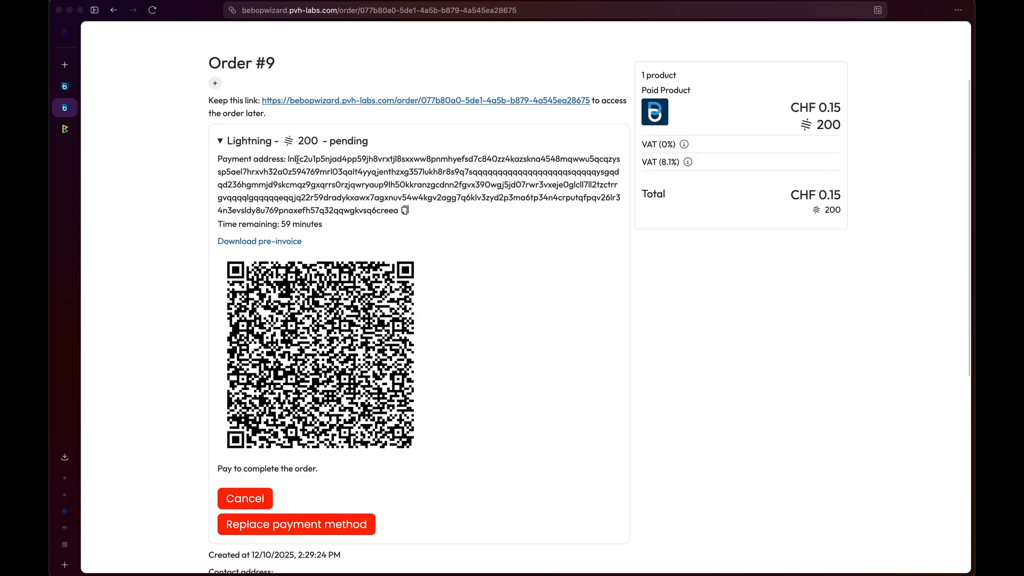
left_click_drag(291, 159, 373, 198)
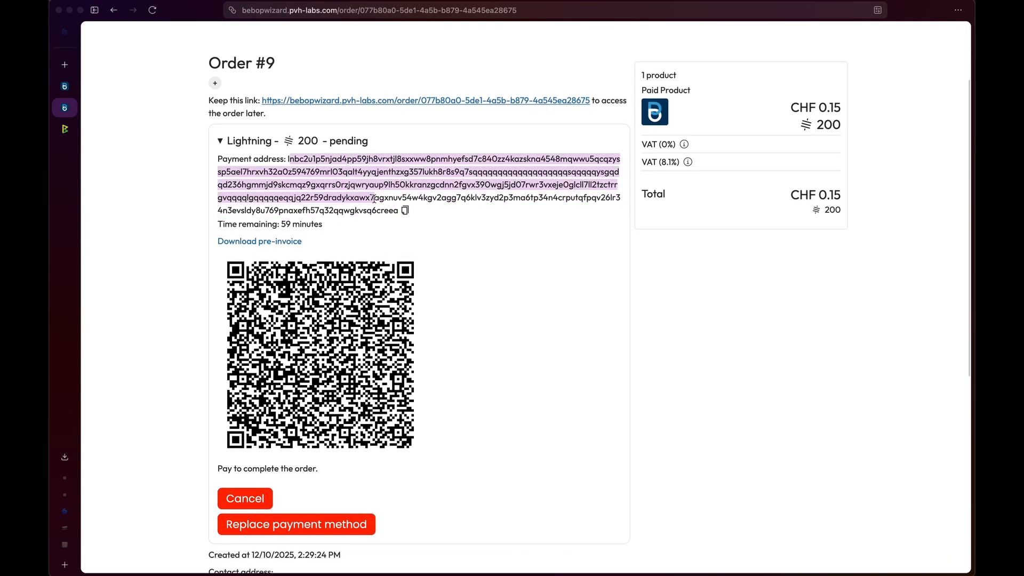
left_click(405, 210)
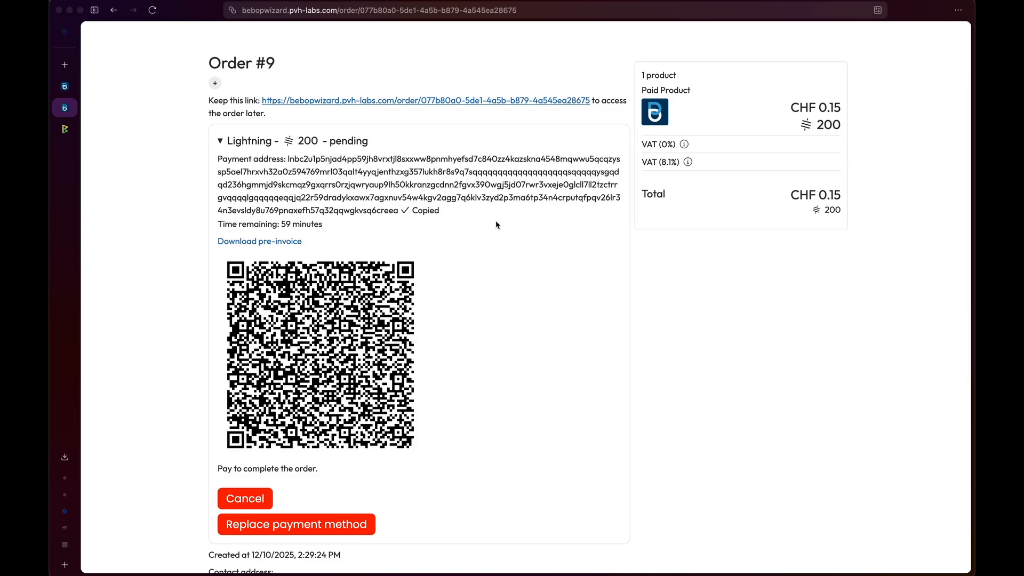
scroll(496, 224, "up", 1)
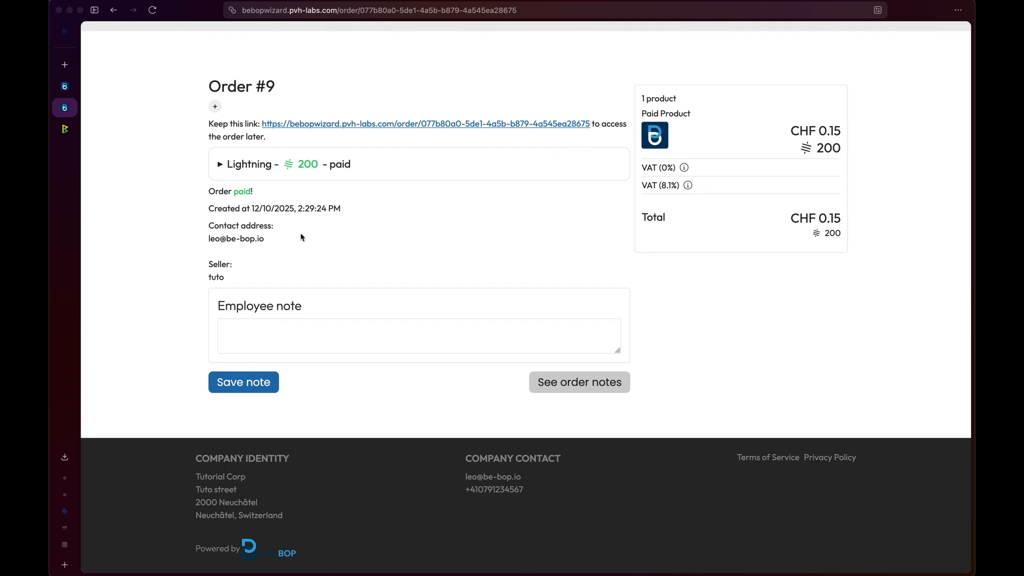
left_click_drag(210, 238, 269, 244)
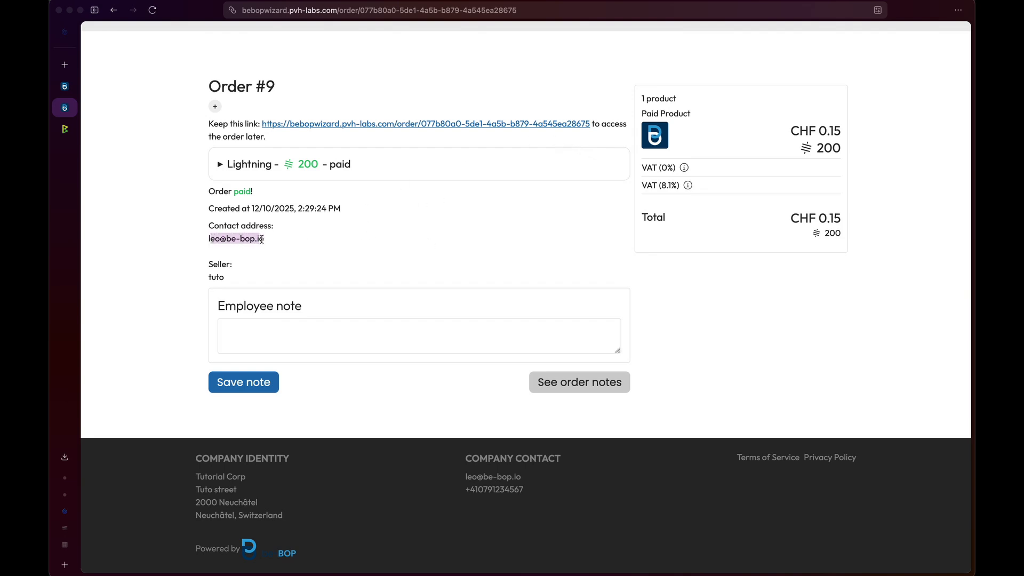
left_click(271, 246)
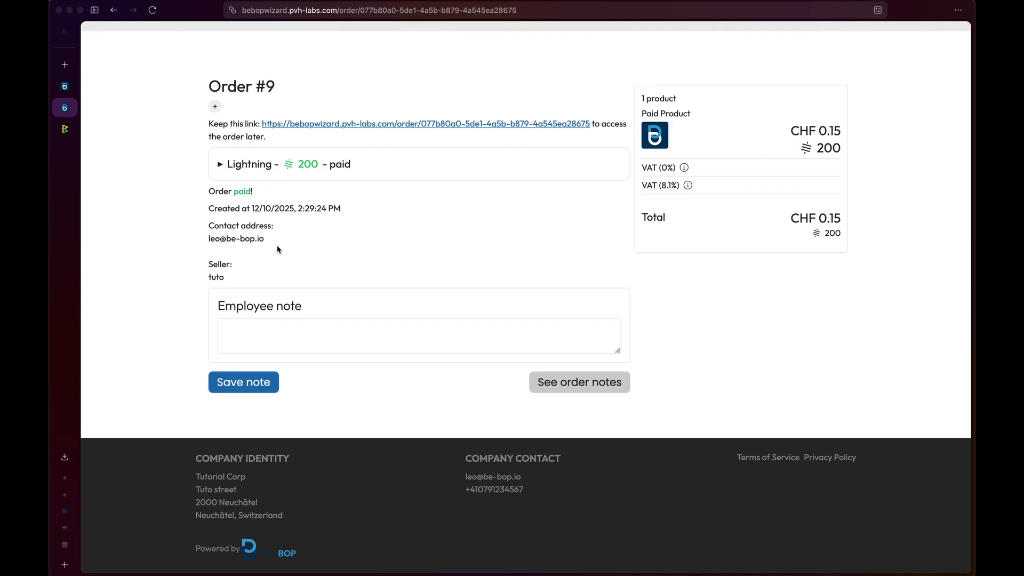